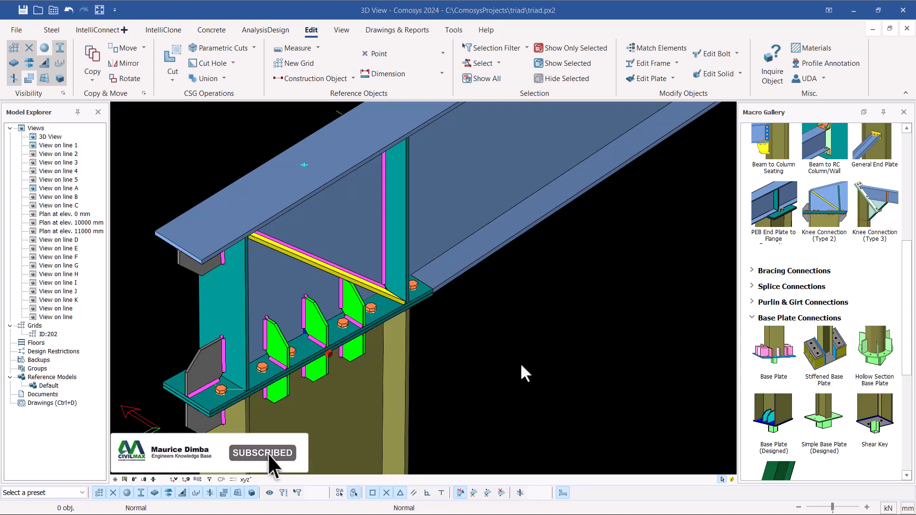
Examine the joints between the rafter segments, from the knee connection up to the ridge and back to the first joint
scroll(266, 337, "down", 3)
scroll(258, 330, "down", 2)
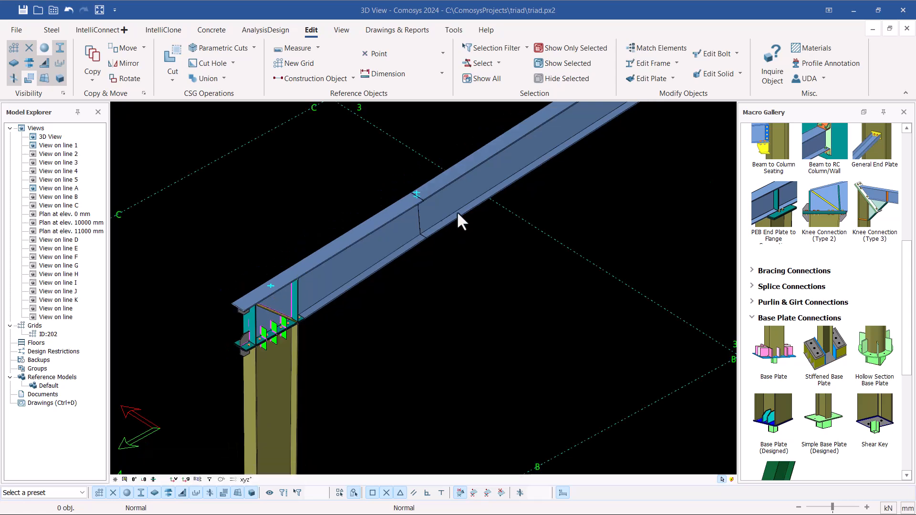
scroll(254, 277, "down", 2)
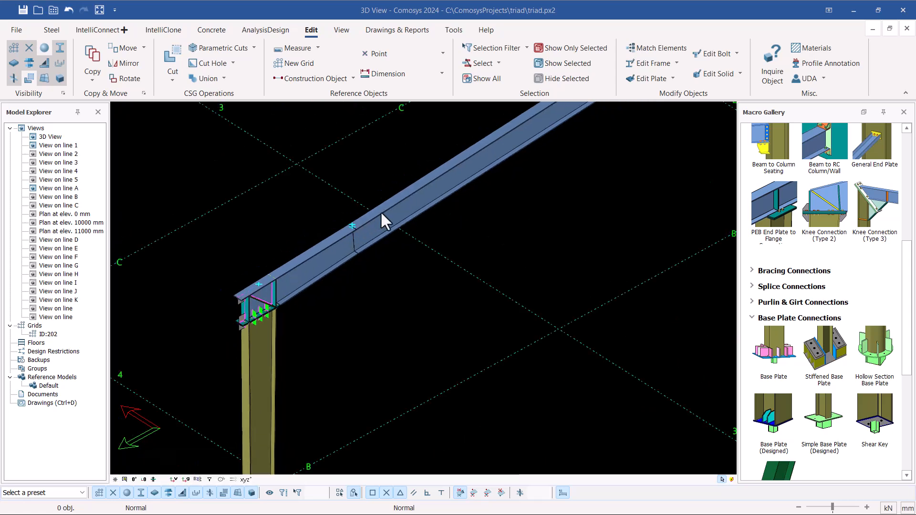
scroll(351, 224, "up", 5)
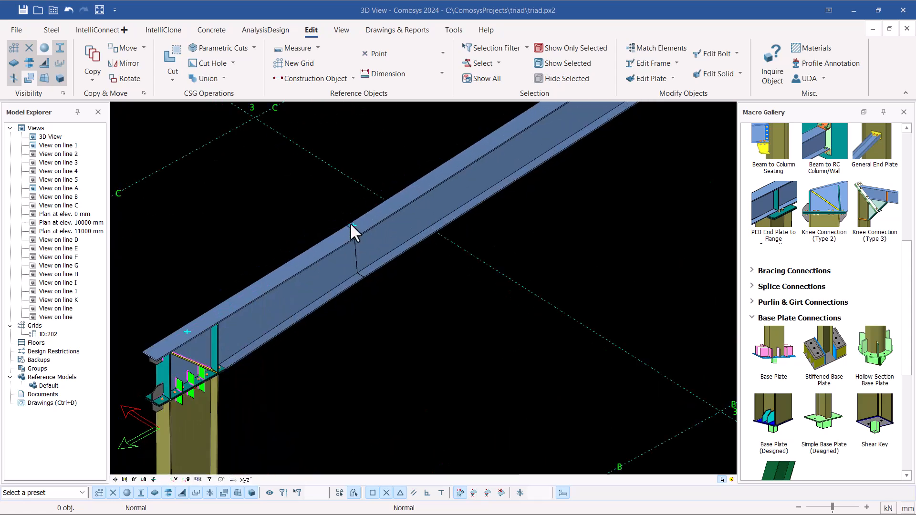
scroll(236, 296, "down", 8)
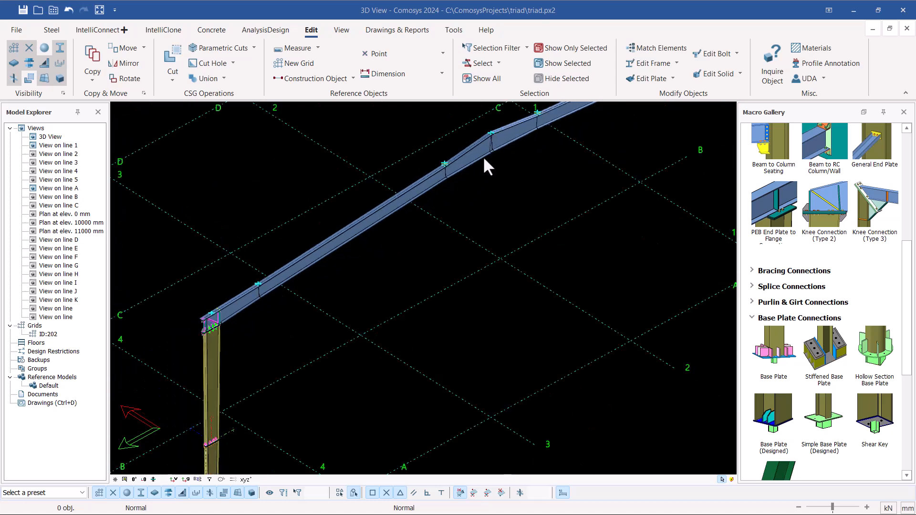
left_click(258, 283)
middle_click_drag(259, 283, 219, 272)
scroll(256, 286, "up", 4)
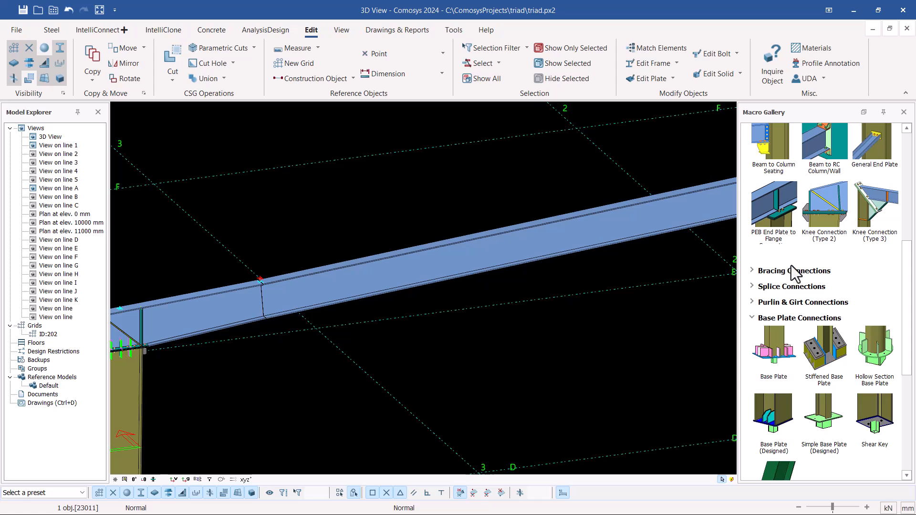
Collapse the beam-to-column and base plate groups in the macro gallery and expand the splice connections
scroll(791, 266, "up", 3)
scroll(792, 209, "up", 9)
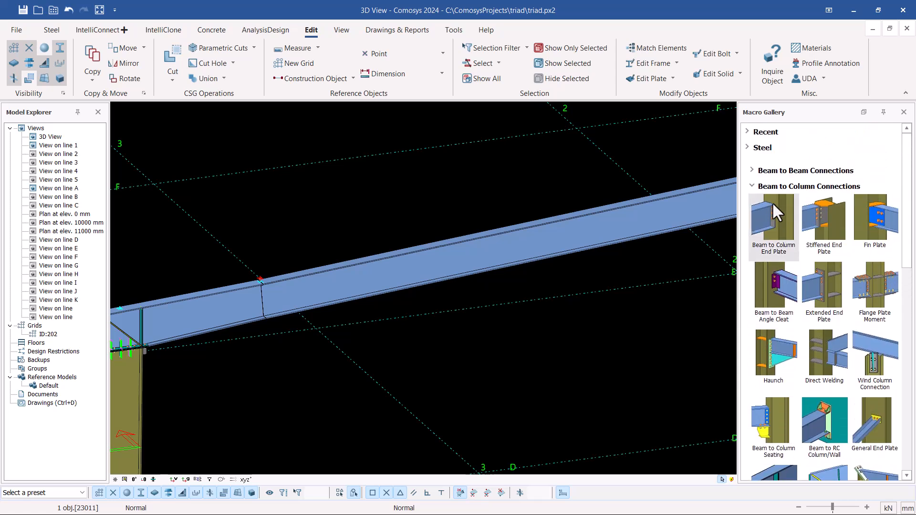
left_click(753, 187)
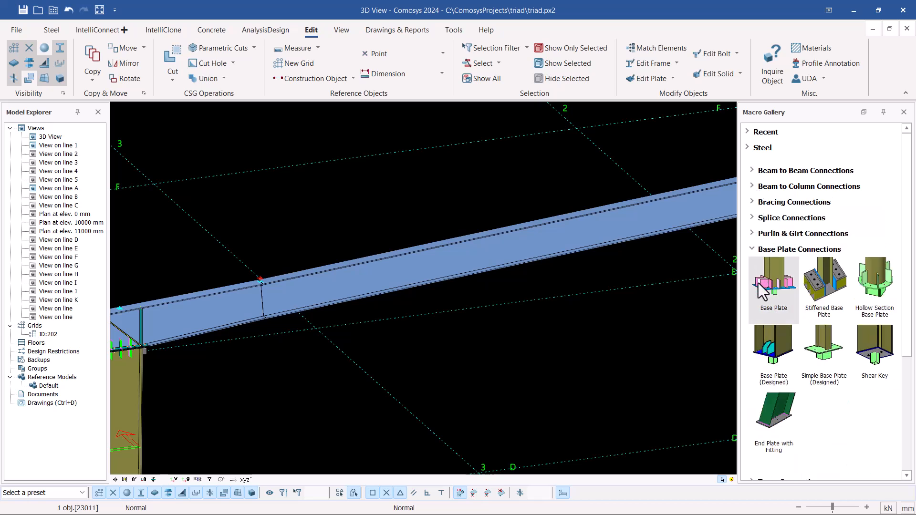
left_click(752, 249)
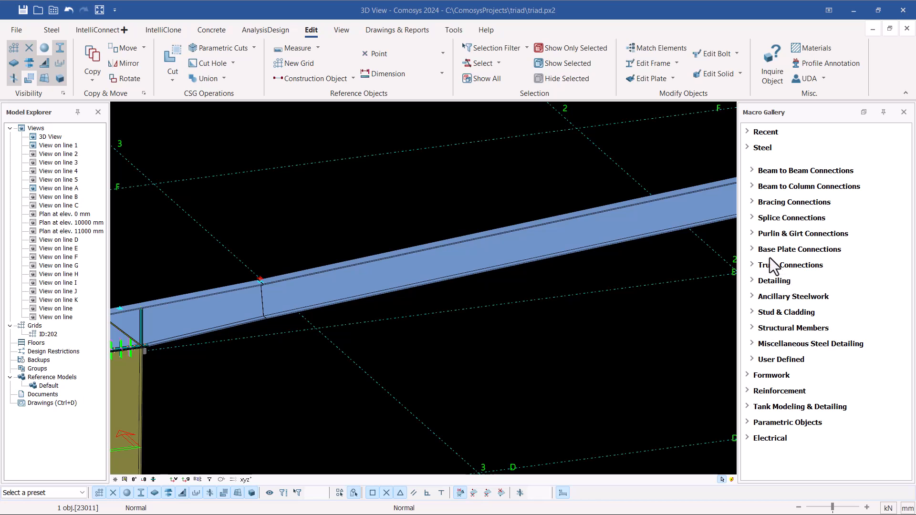
left_click(752, 218)
scroll(812, 315, "down", 3)
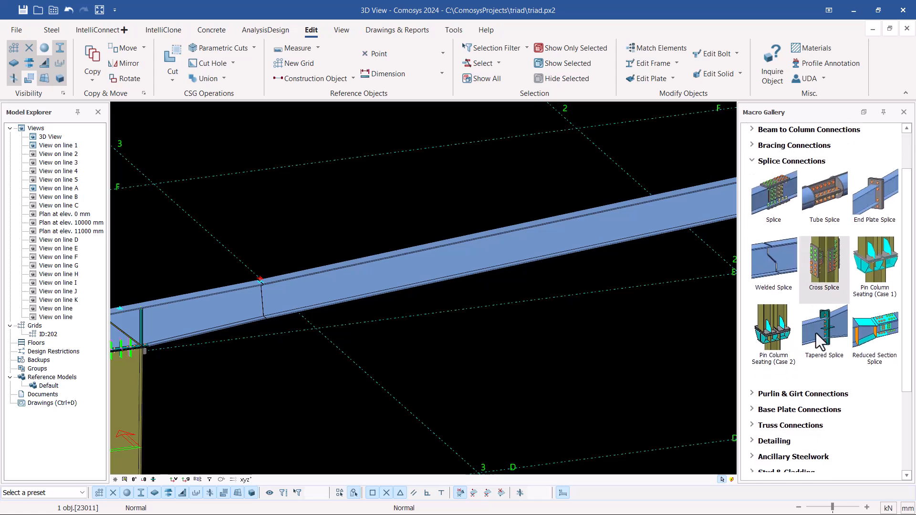
Add a Tapered Splice between the two rafter segments at the first joint beyond the knee
mouse_move(829, 313)
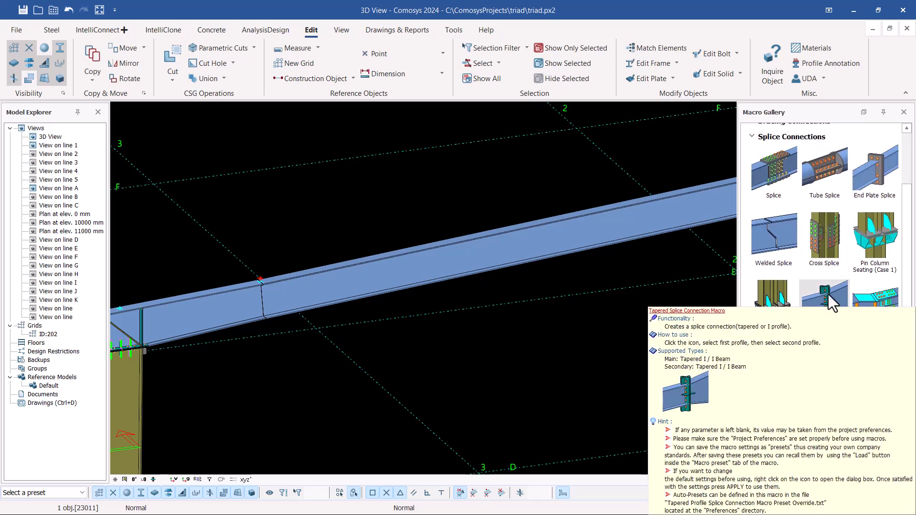
left_click(830, 297)
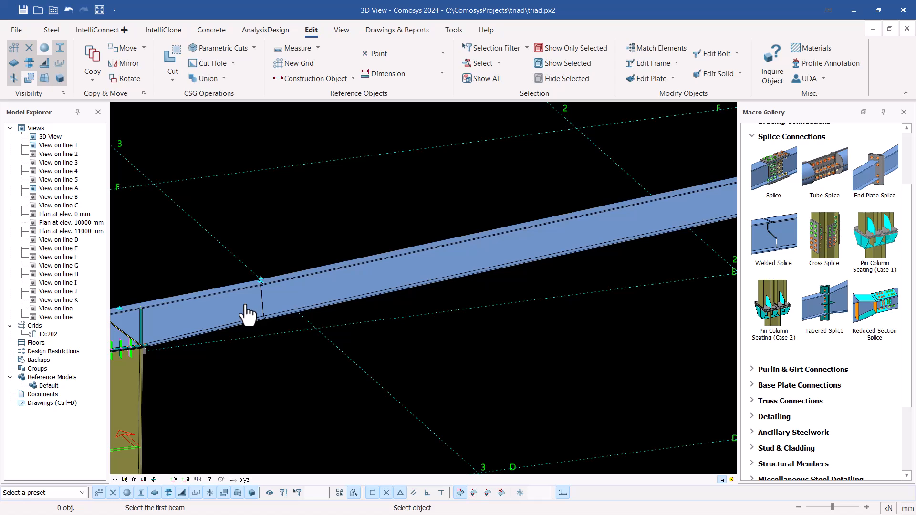
left_click(246, 308)
left_click(304, 296)
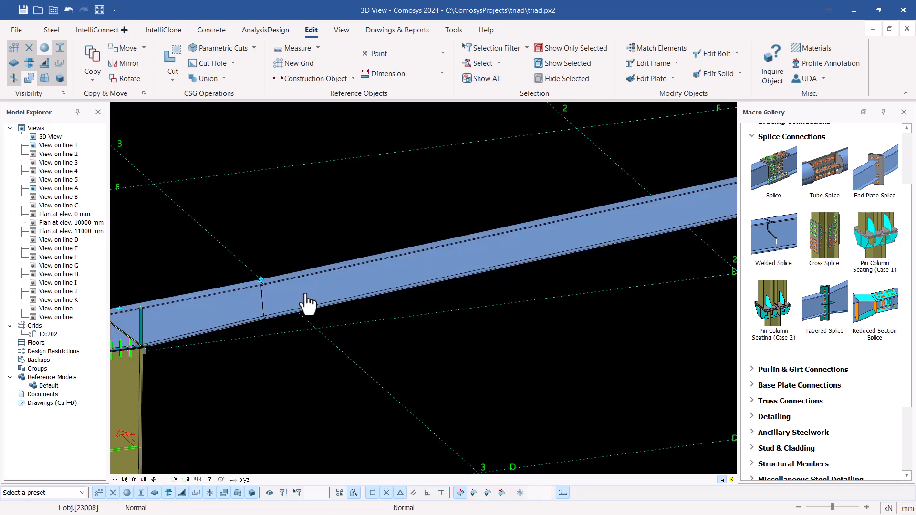
scroll(237, 305, "up", 4)
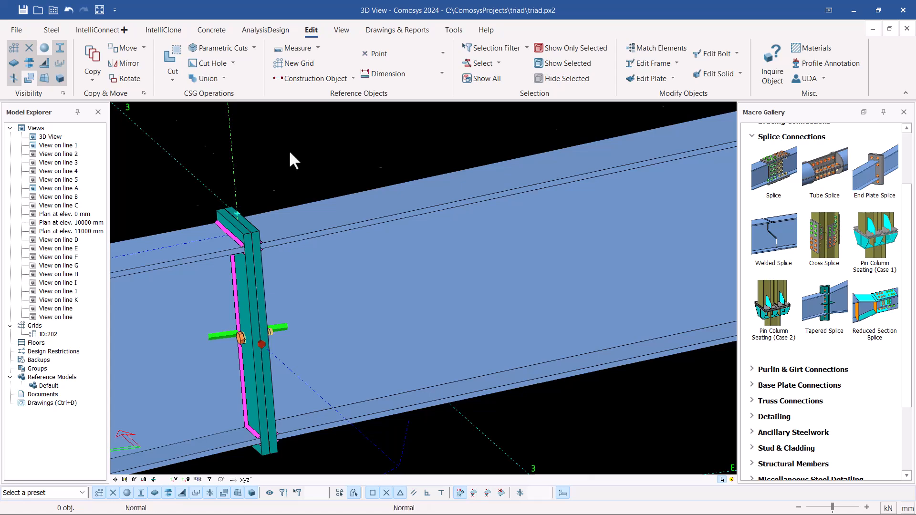
Open the macro properties of the new tapered splice and place the dialog clear of the joint
scroll(288, 151, "down", 2)
left_click(266, 253)
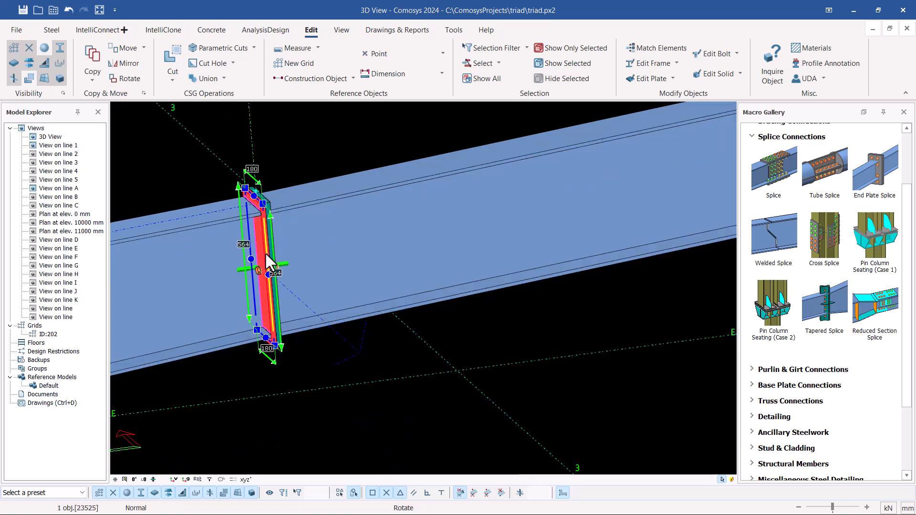
mouse_move(266, 253)
middle_mouse_down()
mouse_move(305, 254)
mouse_move(279, 248)
middle_mouse_up()
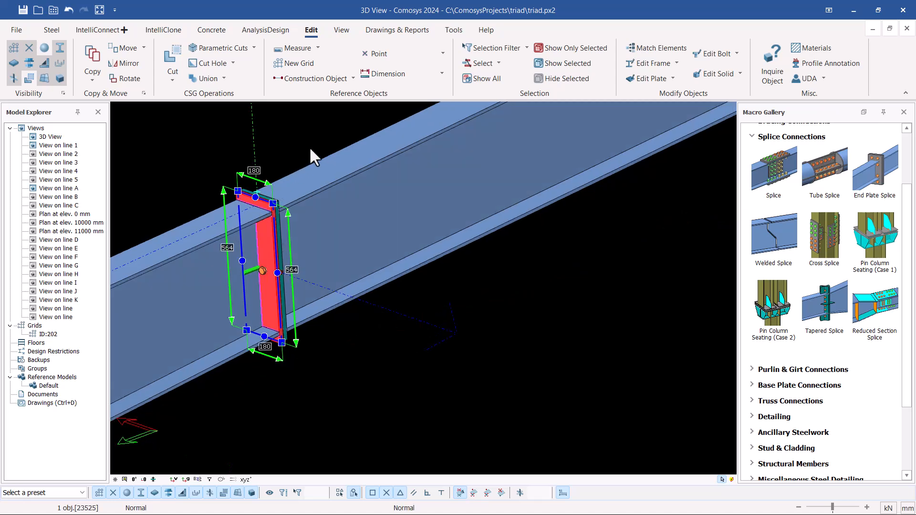
key("m")
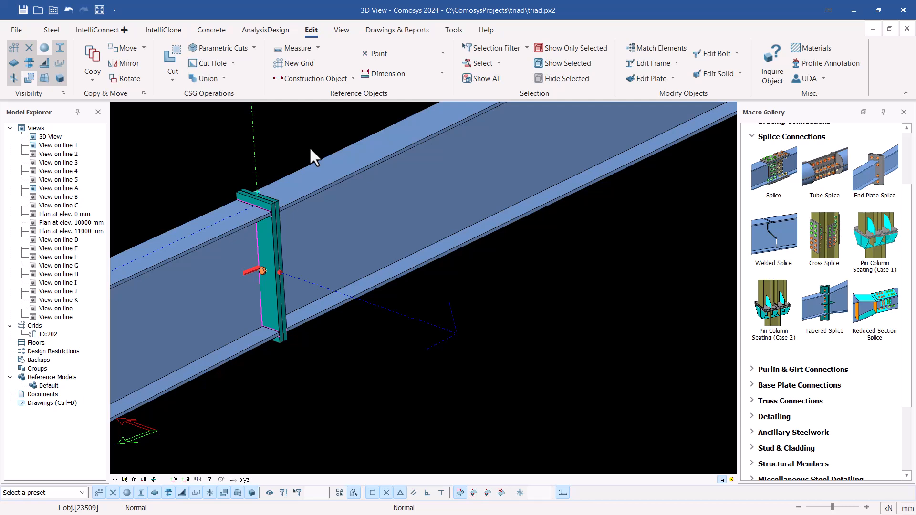
key("alt+Return")
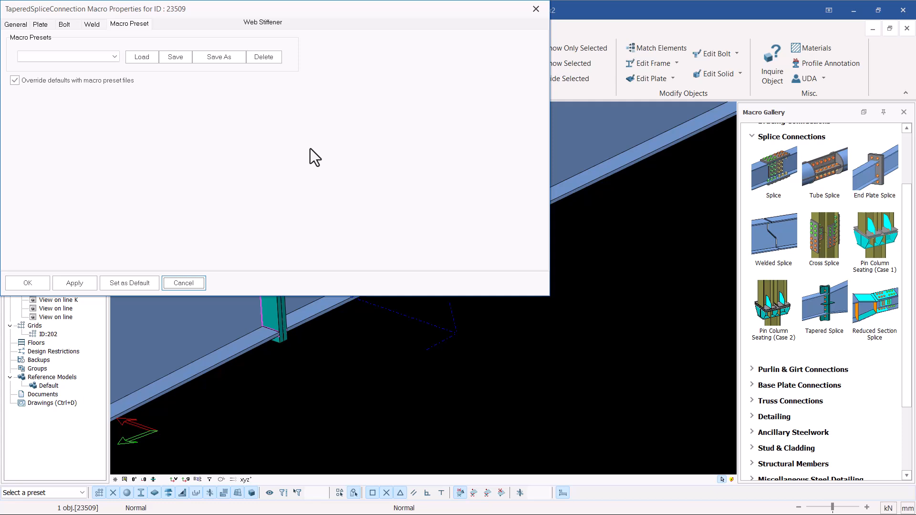
left_click_drag(248, 13, 628, 64)
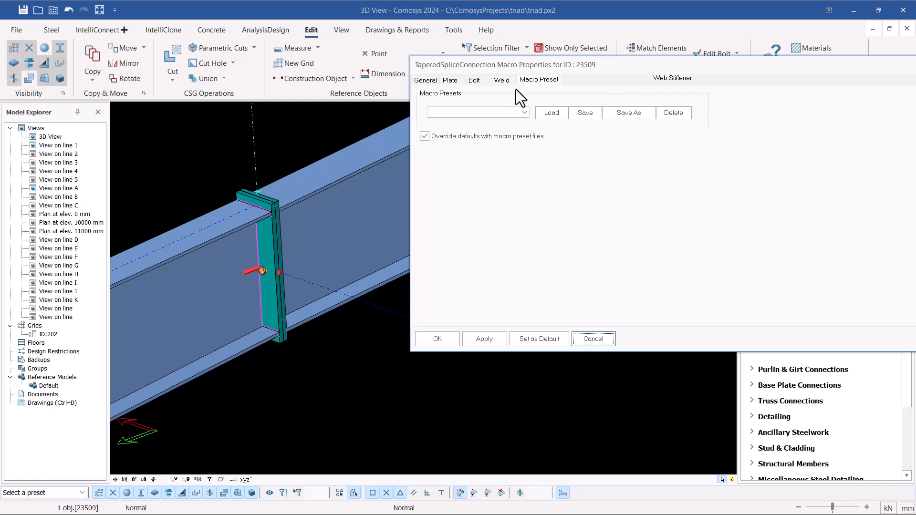
Load the rafter splice connection macro preset and apply it to the first tapered splice
left_click(546, 80)
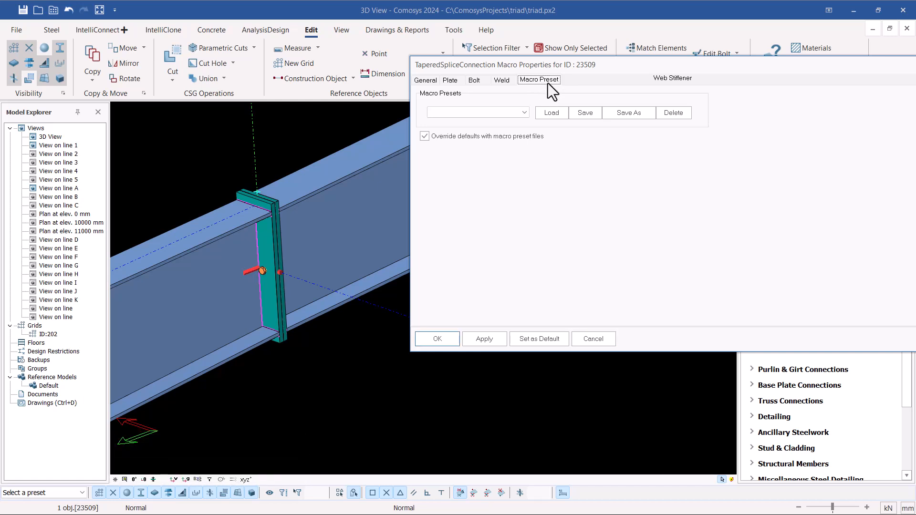
left_click(524, 114)
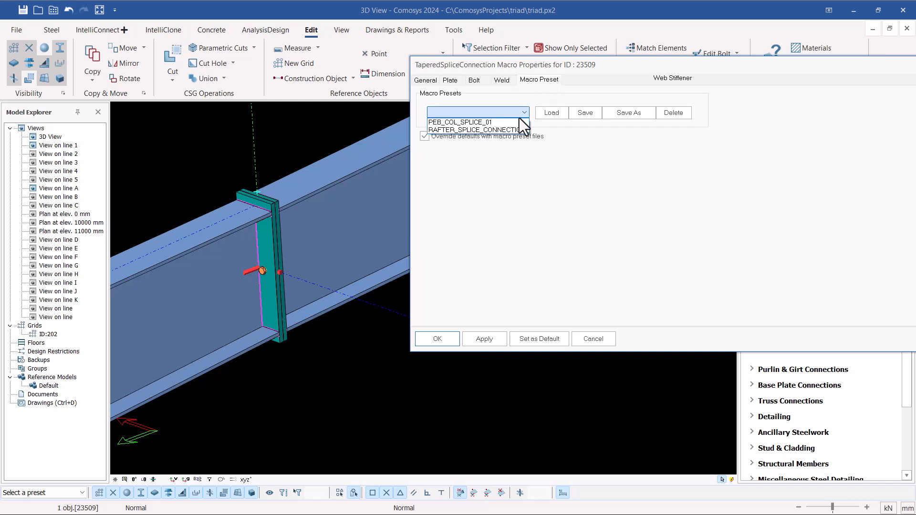
left_click(490, 130)
left_click(554, 115)
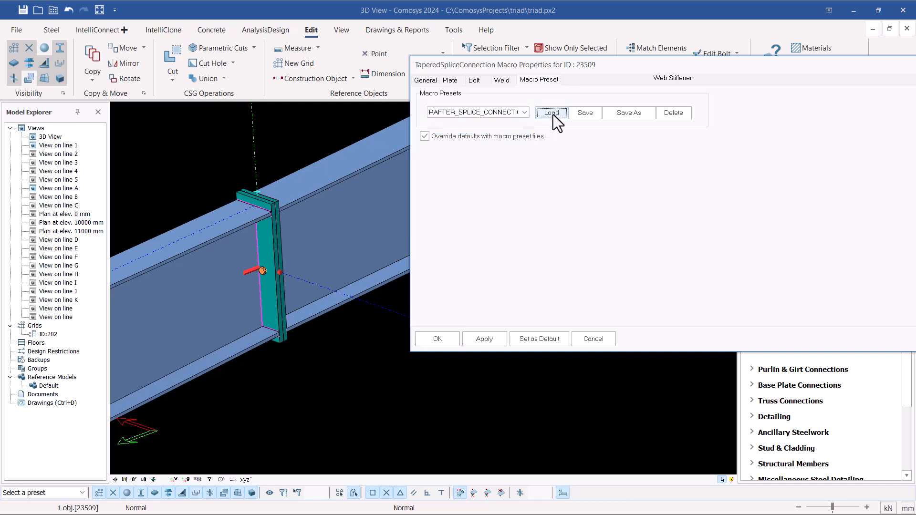
left_click(483, 341)
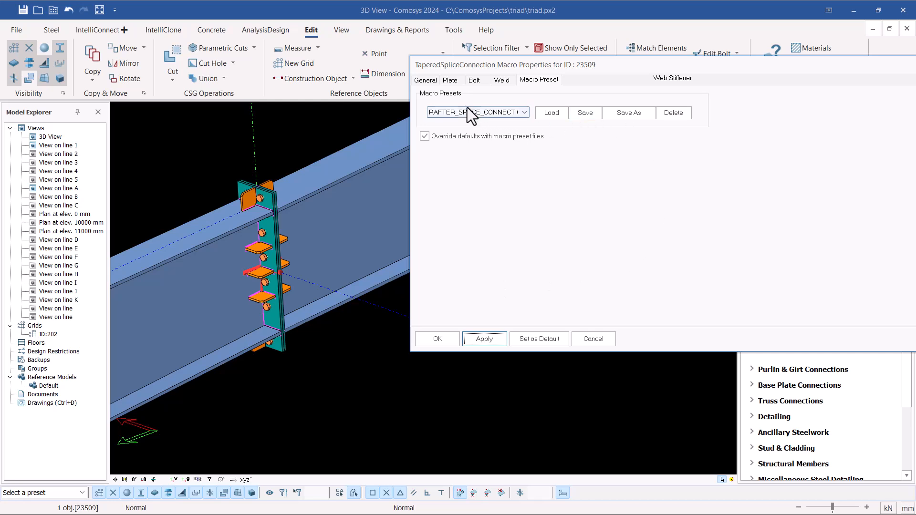
Review the splice's general, plate, bolt and weld settings, return to its macro preset, and accept the properties
left_click(428, 81)
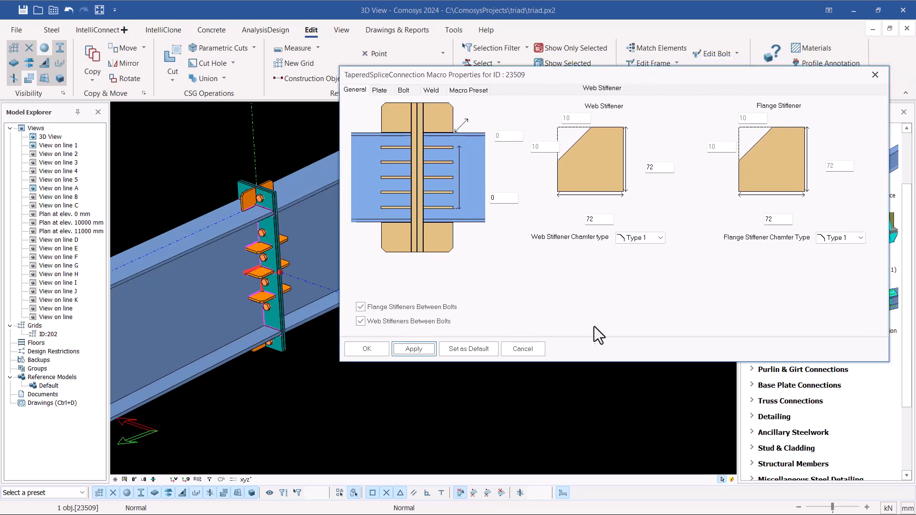
left_click(380, 91)
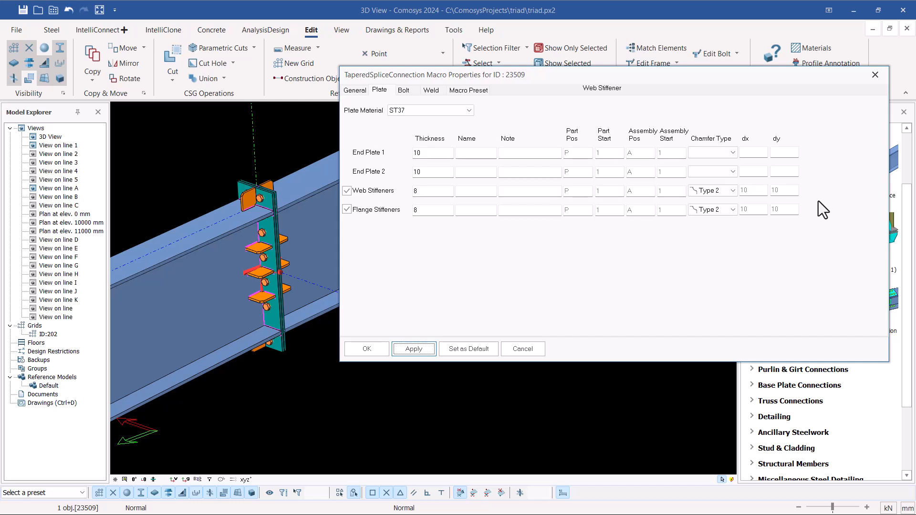
left_click(403, 93)
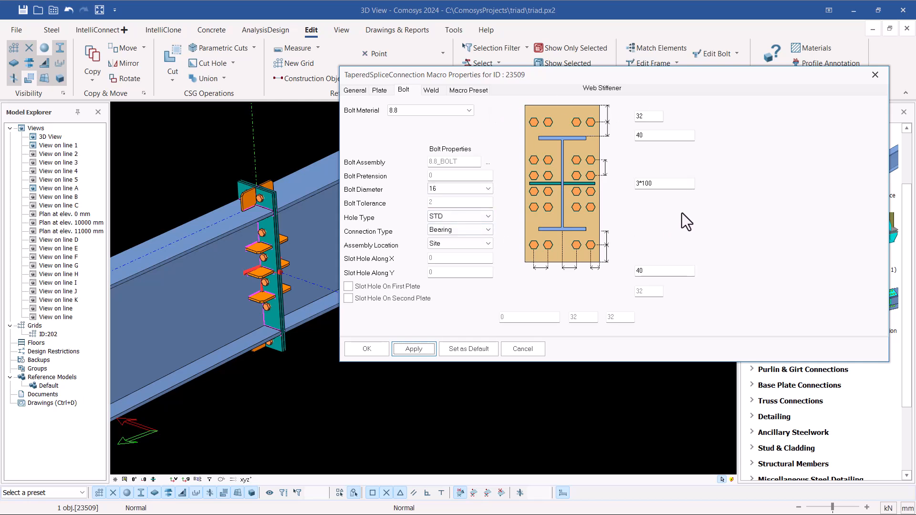
left_click(434, 91)
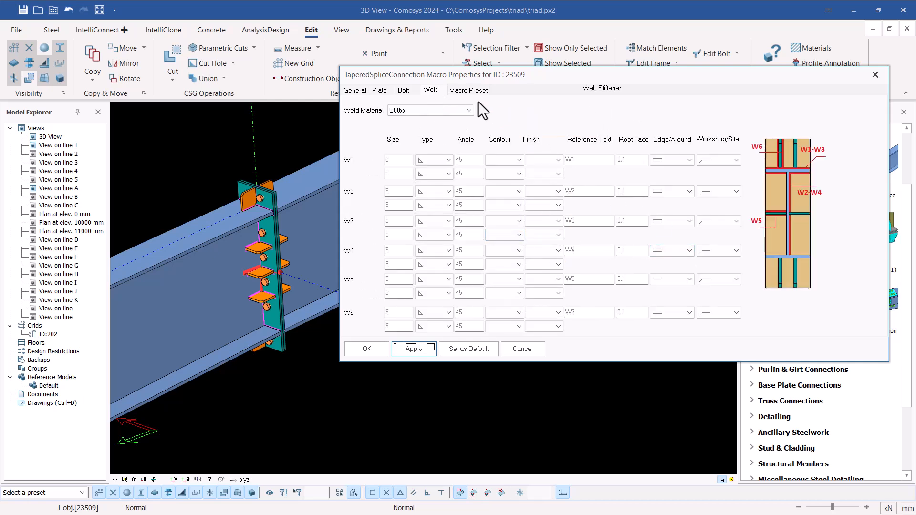
left_click(468, 90)
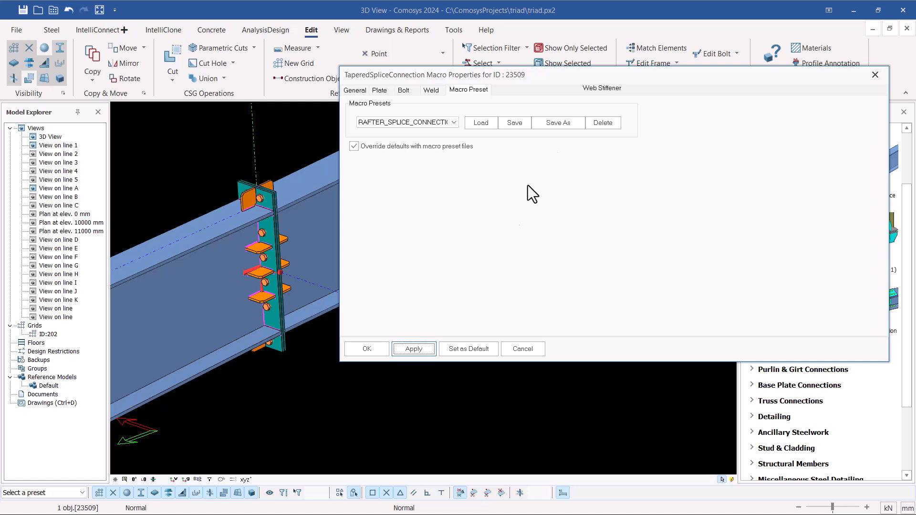
left_click(368, 349)
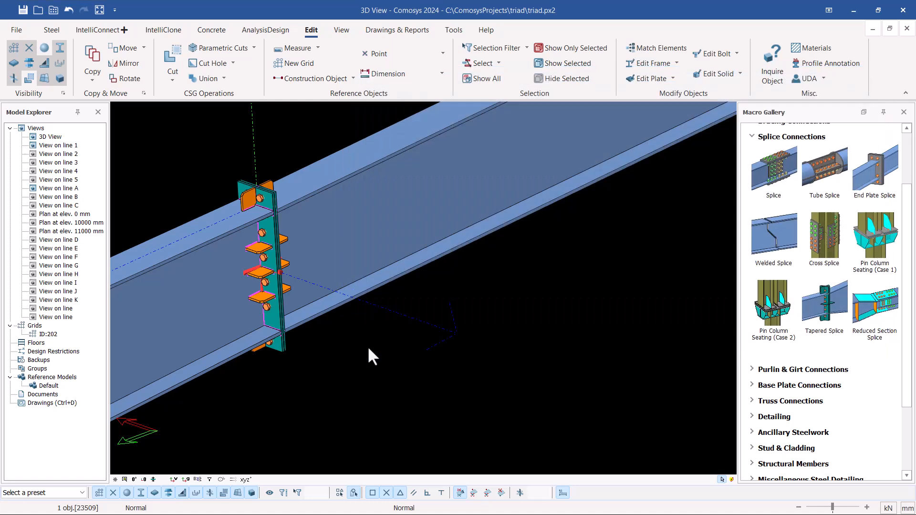
Add another Tapered Splice at the next rafter joint, between the deepening segment near the ridge and the long segment below it
scroll(281, 285, "down", 4)
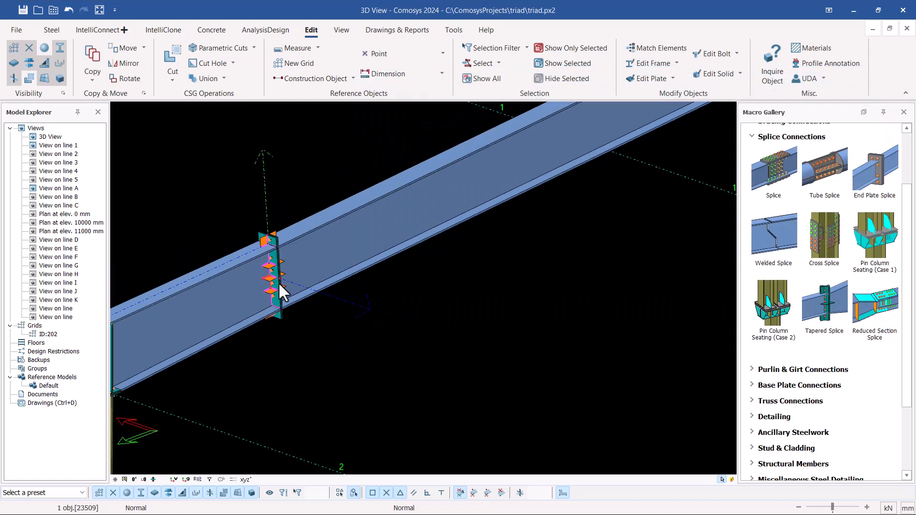
scroll(279, 283, "down", 2)
scroll(620, 114, "up", 5)
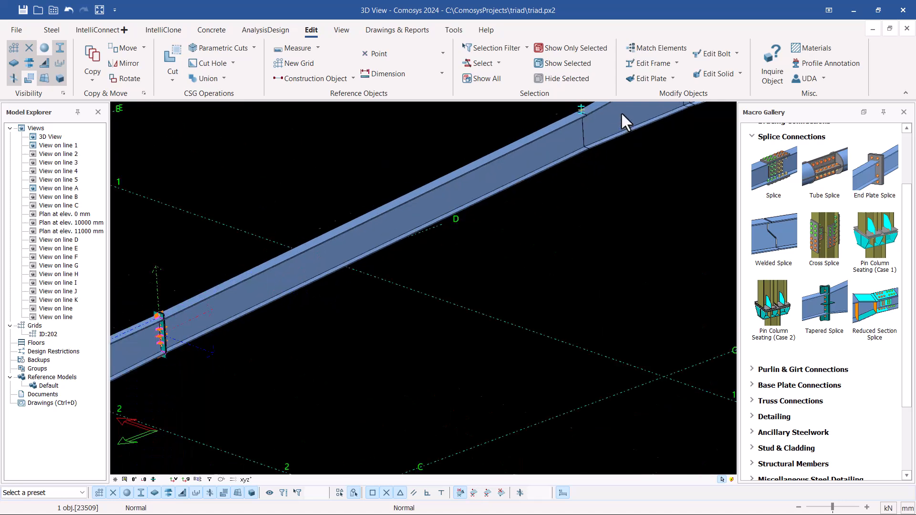
scroll(364, 262, "down", 4)
scroll(559, 152, "up", 2)
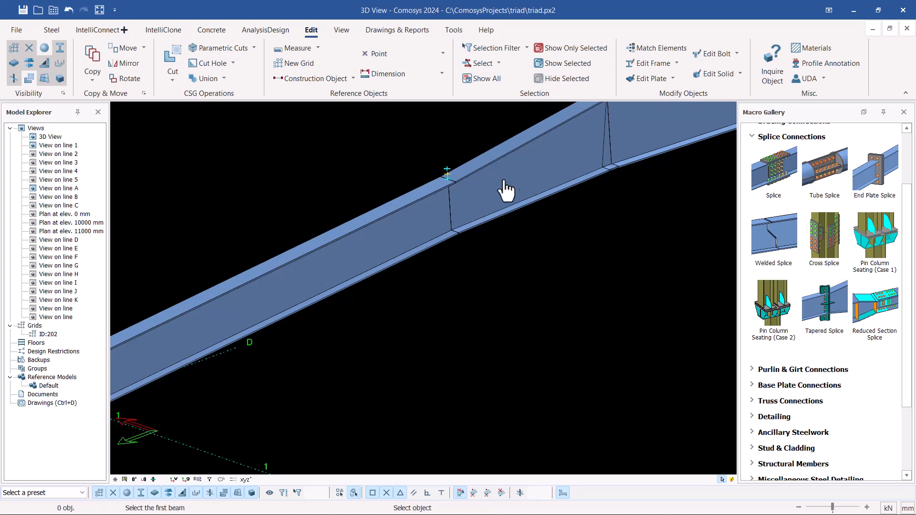
scroll(496, 193, "up", 2)
left_click(432, 214)
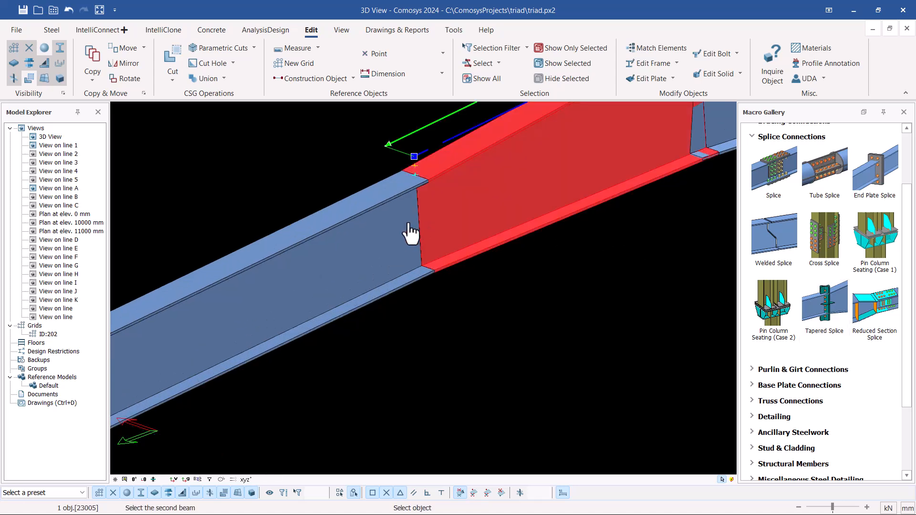
left_click(409, 229)
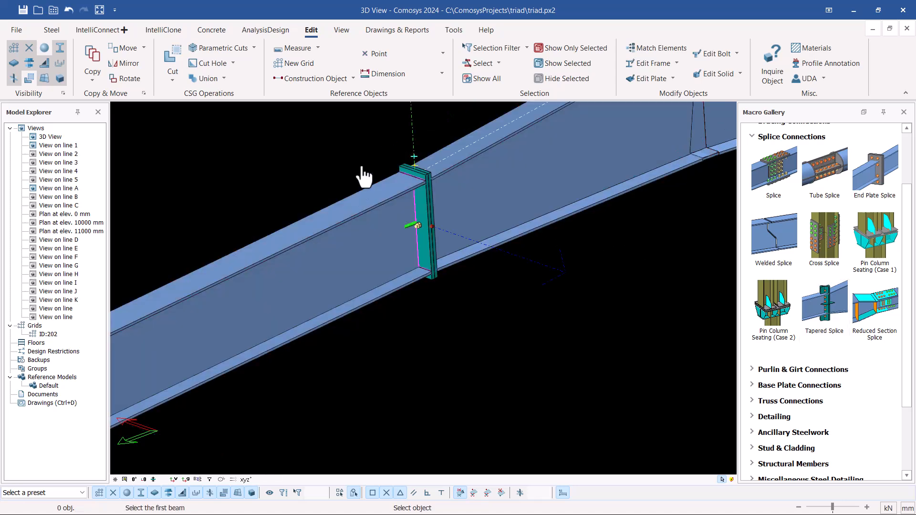
key("Escape")
Open the macro properties of the second tapered splice and place the dialog clear of the joint
left_click(424, 202)
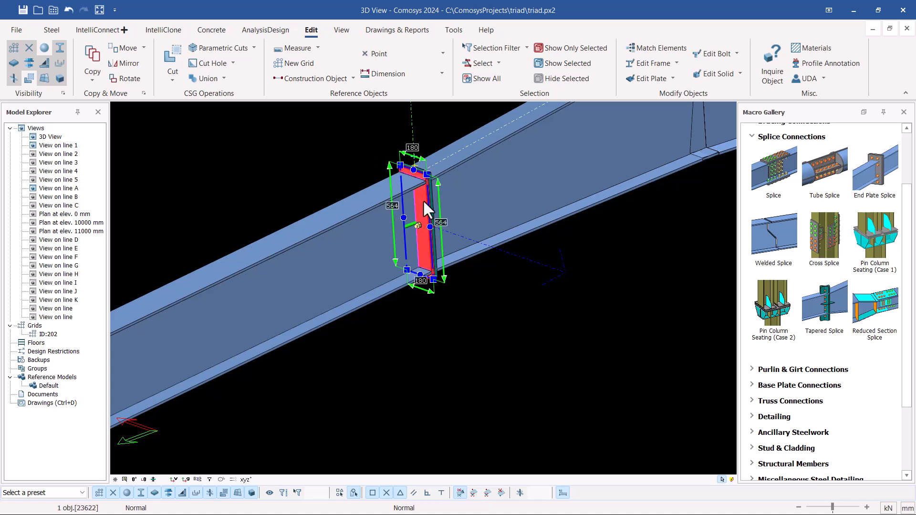
left_click(423, 202, "alt")
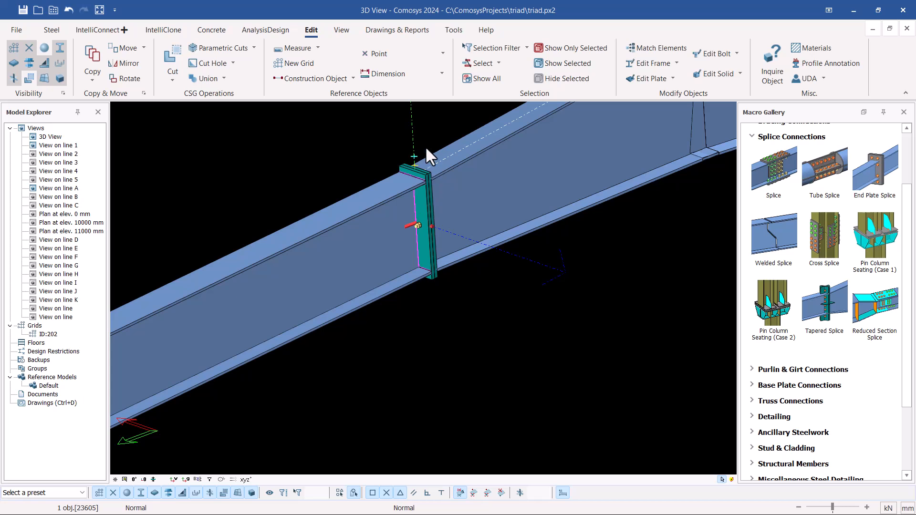
double_click(428, 276)
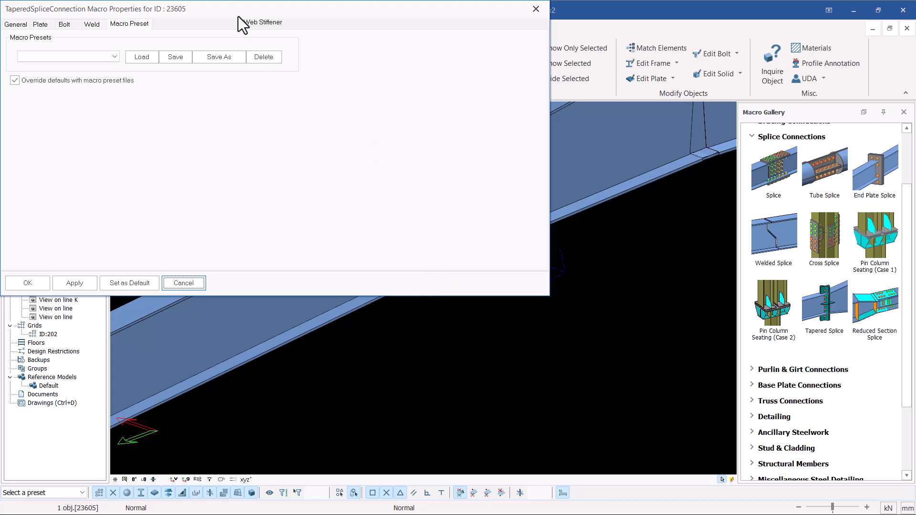
left_click_drag(215, 9, 640, 53)
left_click_drag(673, 70, 709, 77)
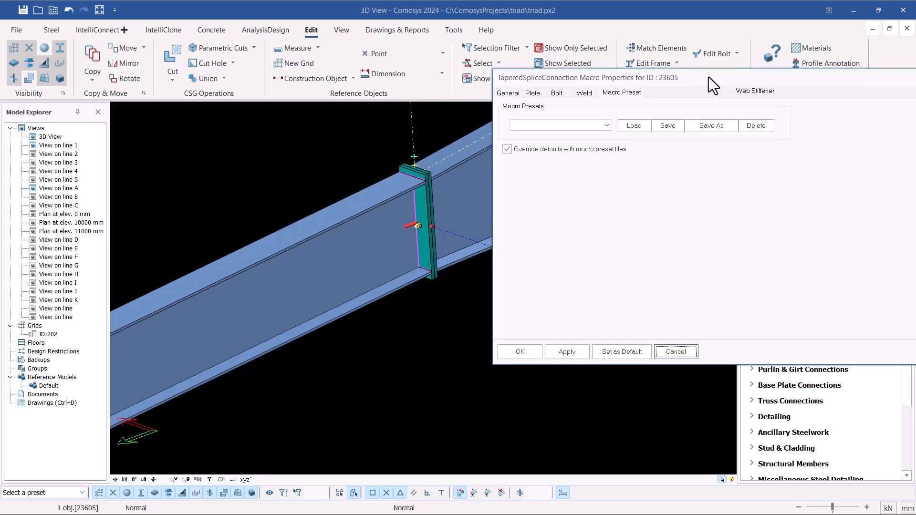
Load the RAFTER_SPLICE_CONNECTION macro preset for the second tapered splice, apply it and accept the properties
left_click(627, 95)
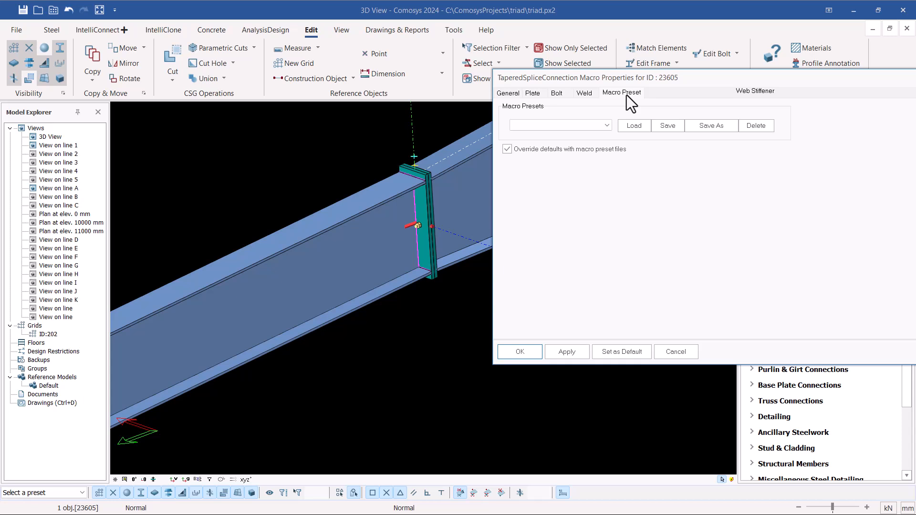
left_click(605, 127)
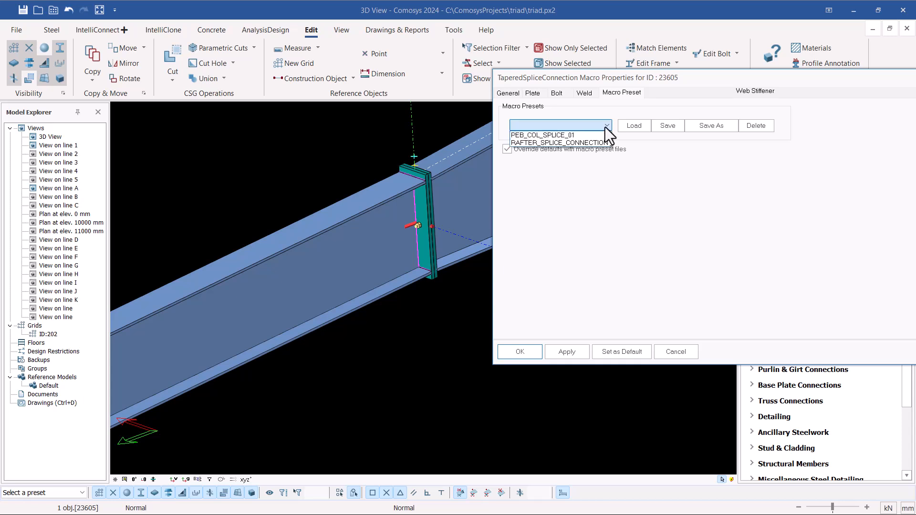
left_click(551, 144)
left_click(634, 125)
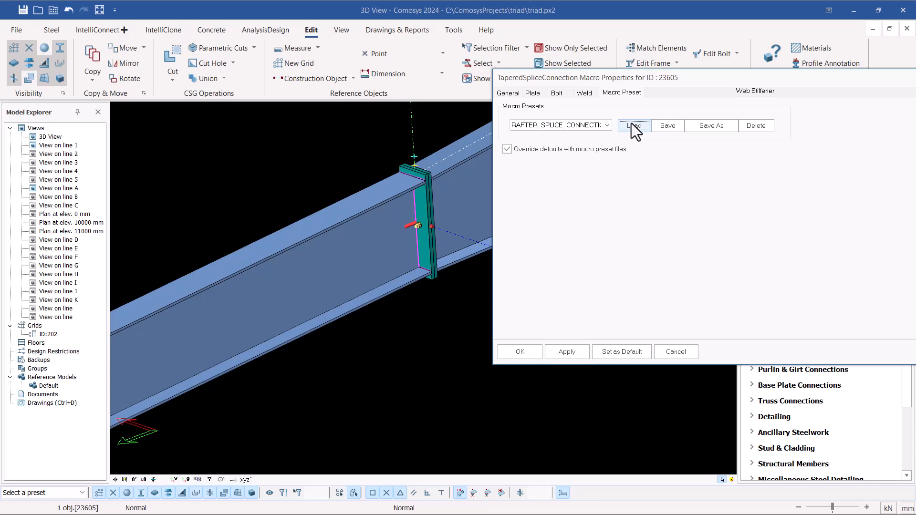
left_click(567, 352)
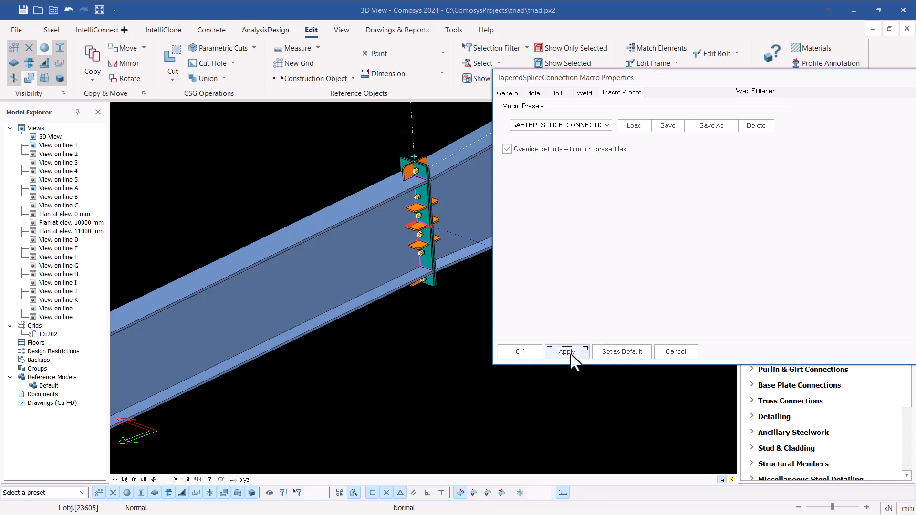
left_click(525, 353)
Inspect the two rafter segments that meet at the unconnected ridge joint
scroll(319, 330, "down", 4)
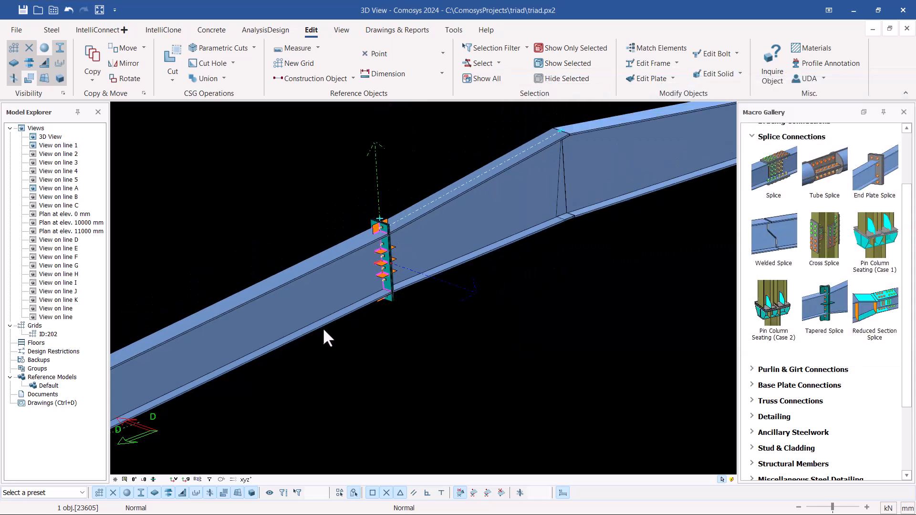
scroll(483, 229, "up", 4)
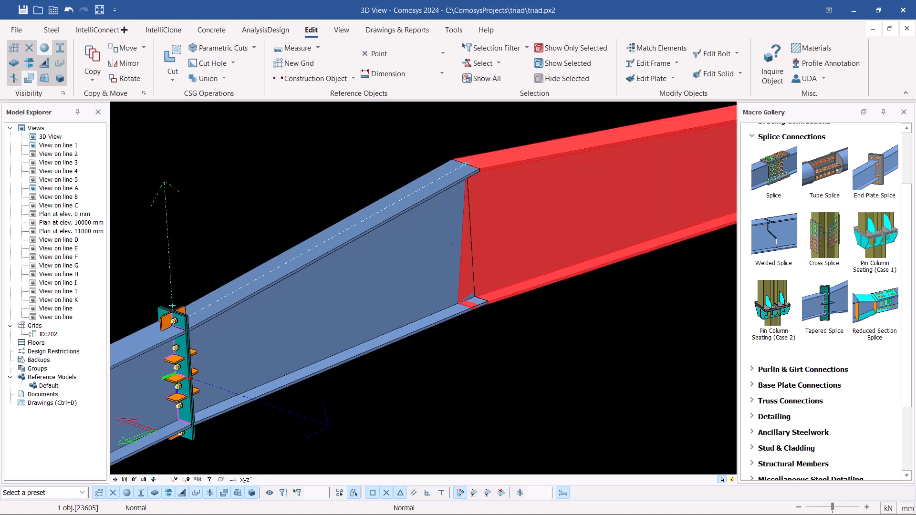
left_click(428, 234)
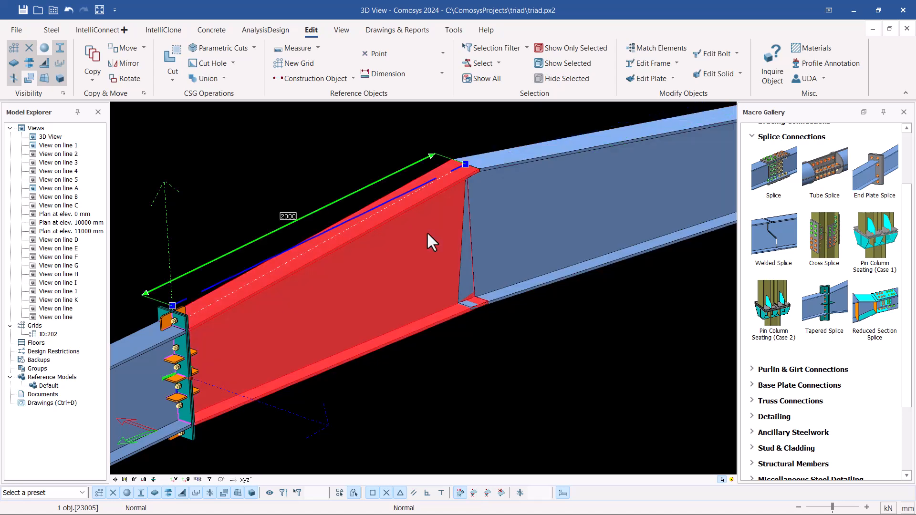
left_click(483, 234)
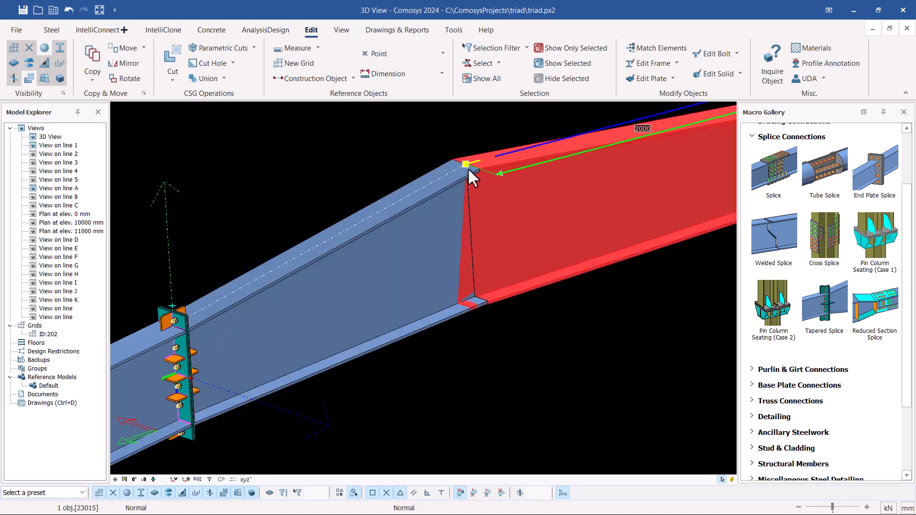
scroll(470, 168, "up", 3)
left_click(360, 133)
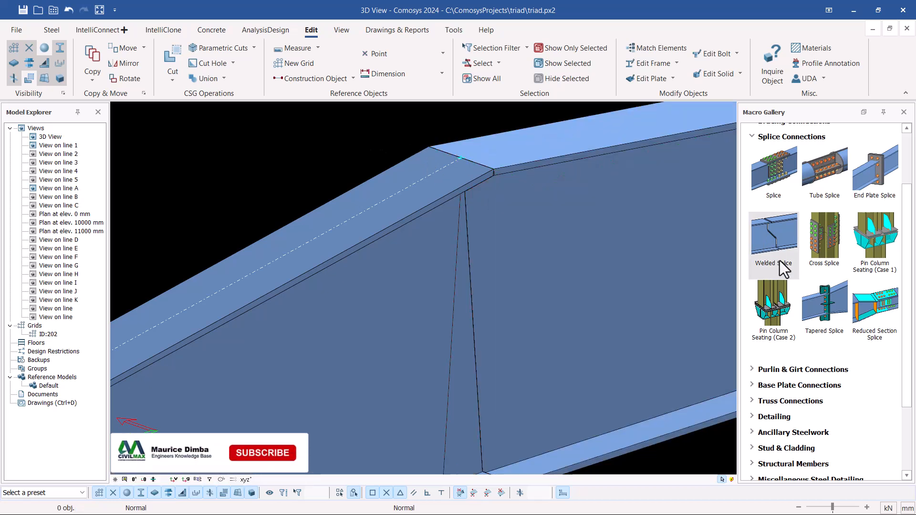
Add a Knee Connection (Type 1) from the beam to beam connections between the two rafter segments meeting at the ridge
scroll(827, 260, "up", 4)
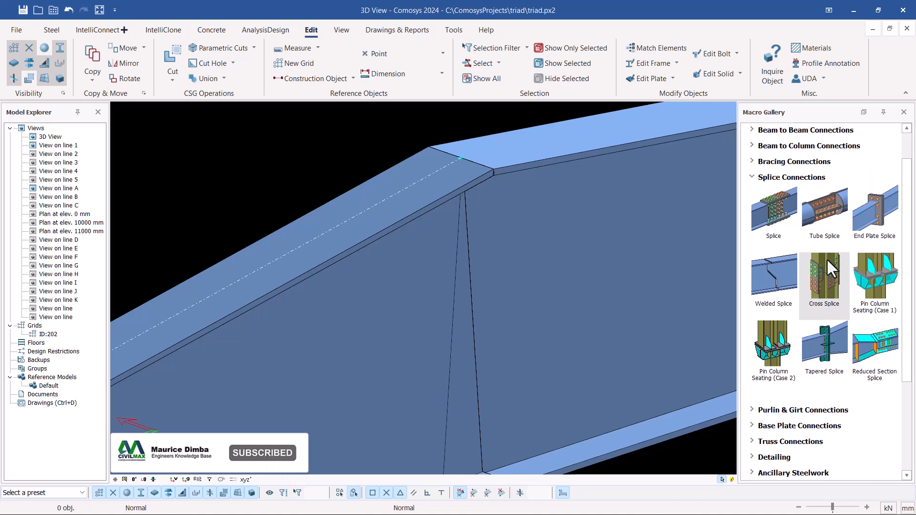
left_click(753, 217)
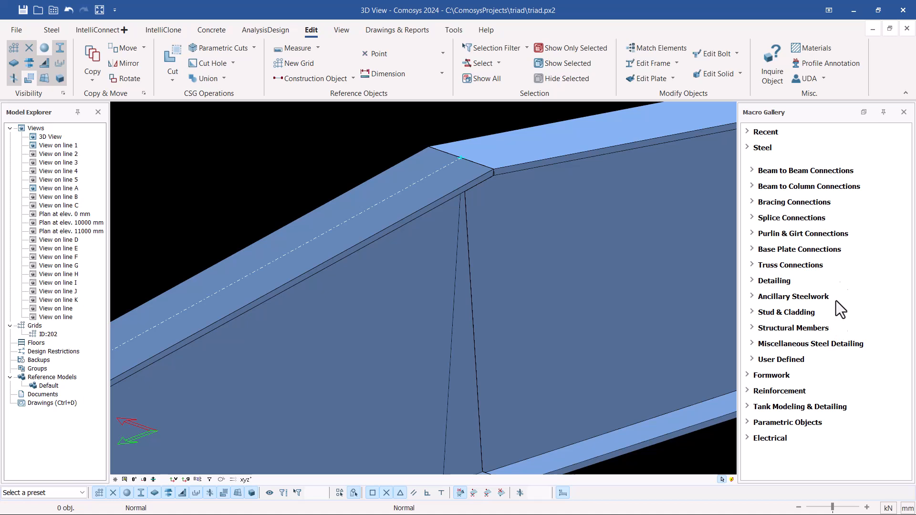
left_click(755, 170)
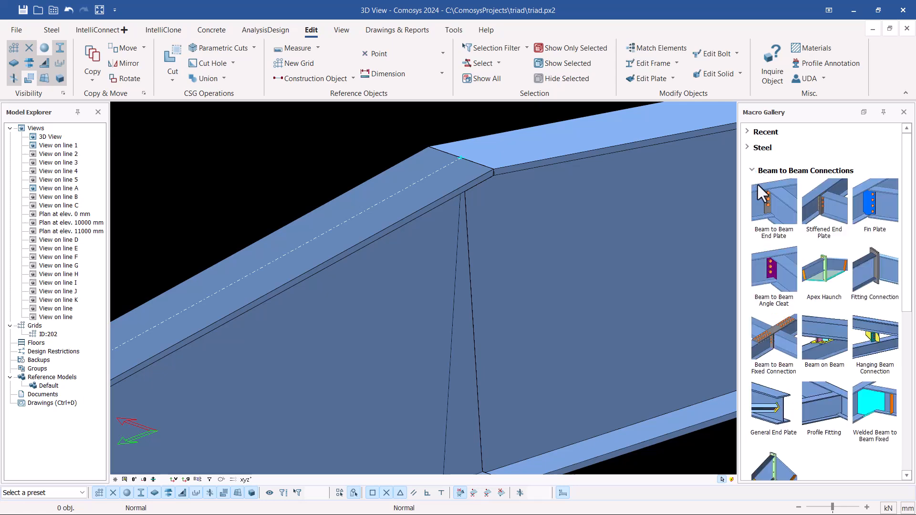
scroll(812, 267, "down", 2)
scroll(810, 269, "down", 1)
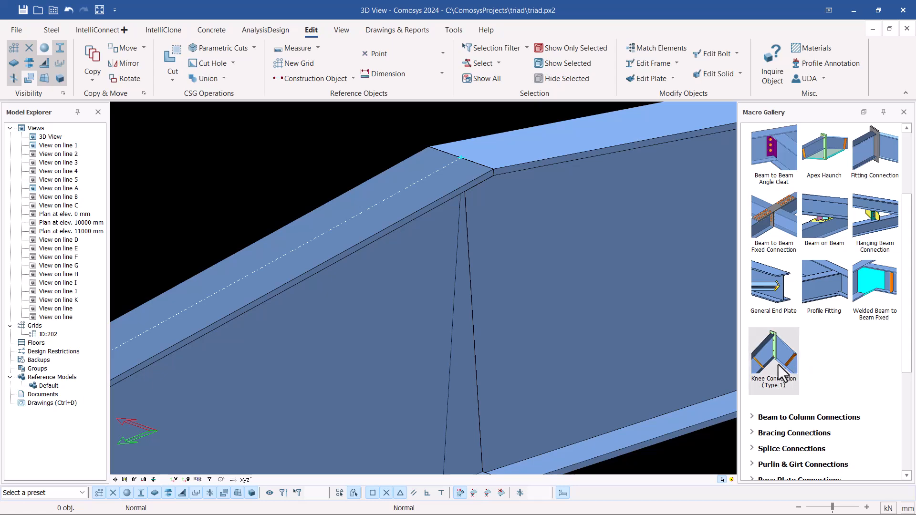
mouse_move(783, 328)
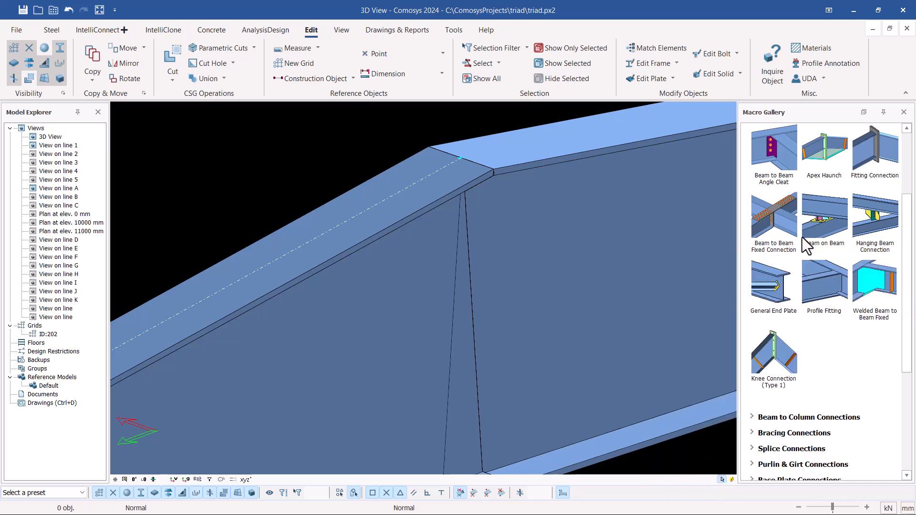
left_click(773, 347)
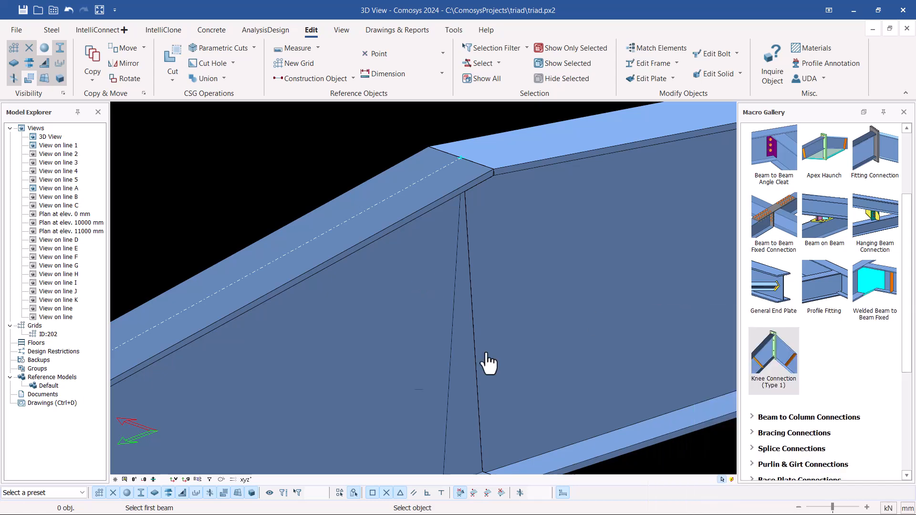
left_click(413, 275)
left_click(550, 240)
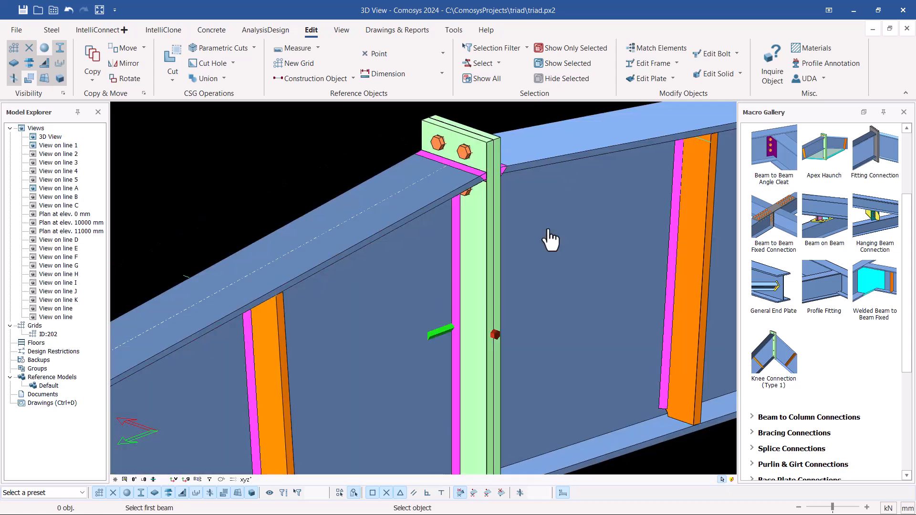
scroll(441, 215, "down", 3)
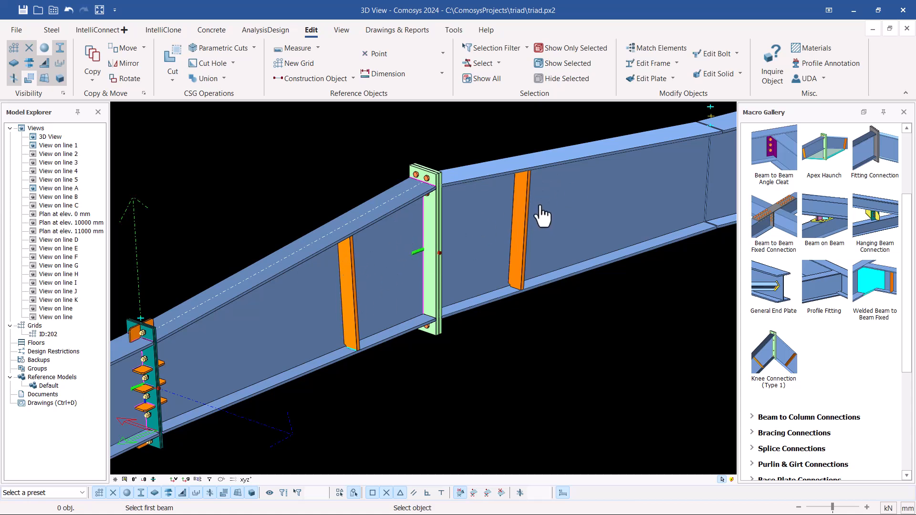
key("Escape")
Open the macro properties of the ridge knee connection and place the dialog clear of the joint
scroll(444, 241, "up", 2)
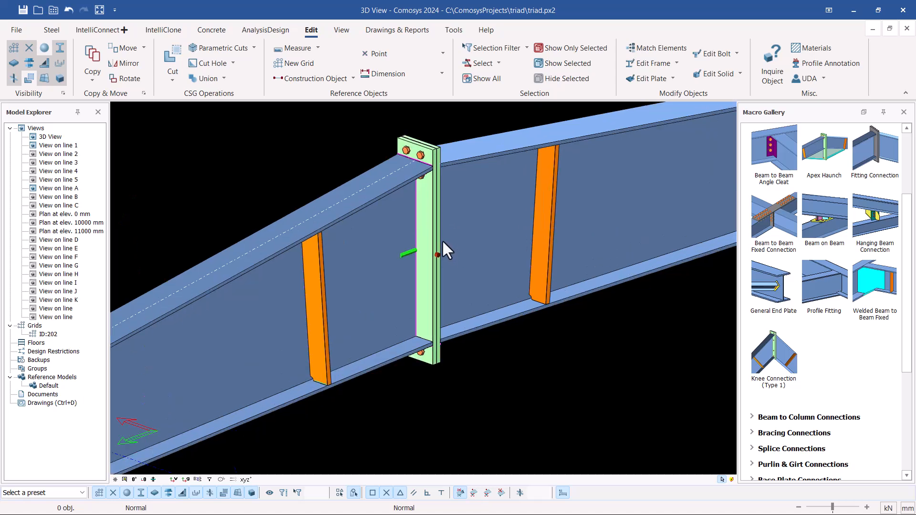
left_click(426, 202)
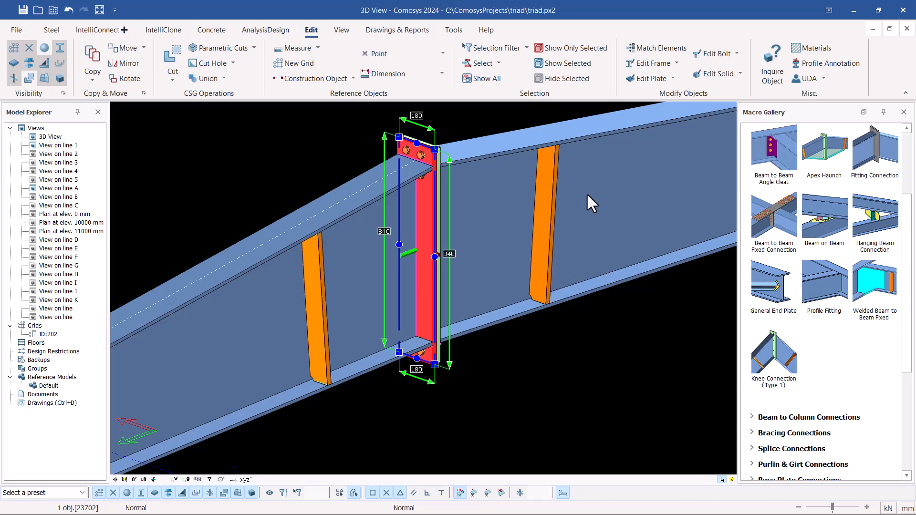
key("Escape")
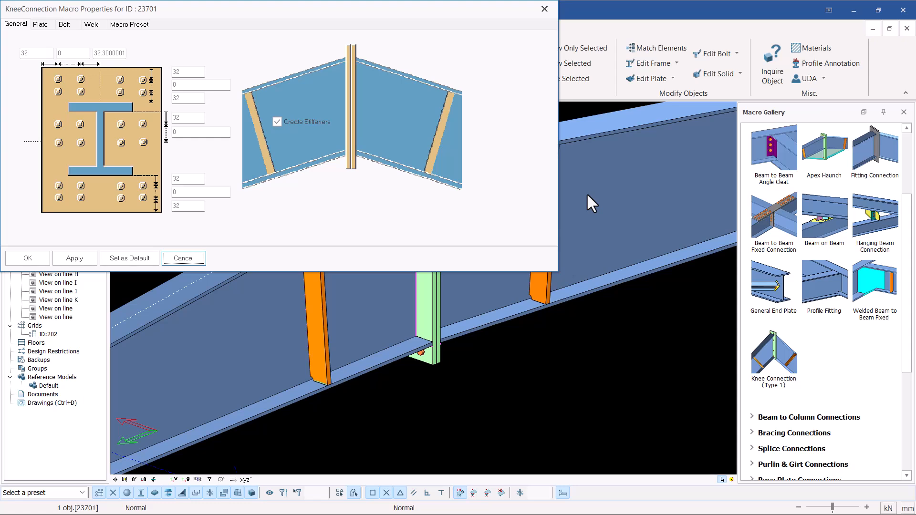
left_click_drag(214, 10, 705, 73)
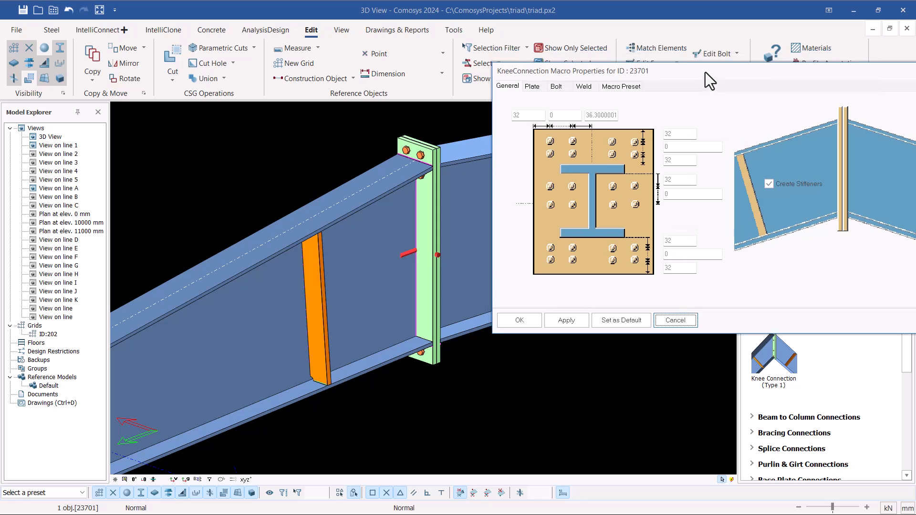
Load the APEX KNEE CON_01 macro preset and apply it to the ridge knee connection
left_click(622, 87)
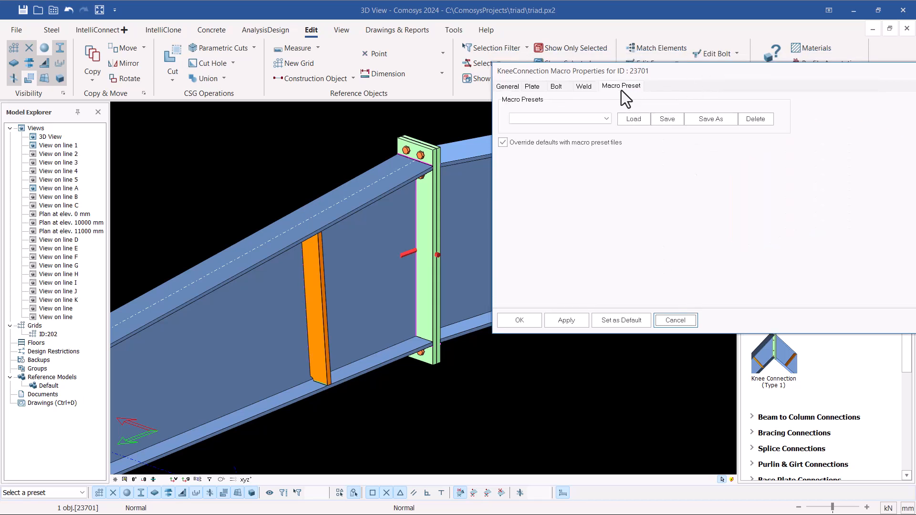
left_click(606, 119)
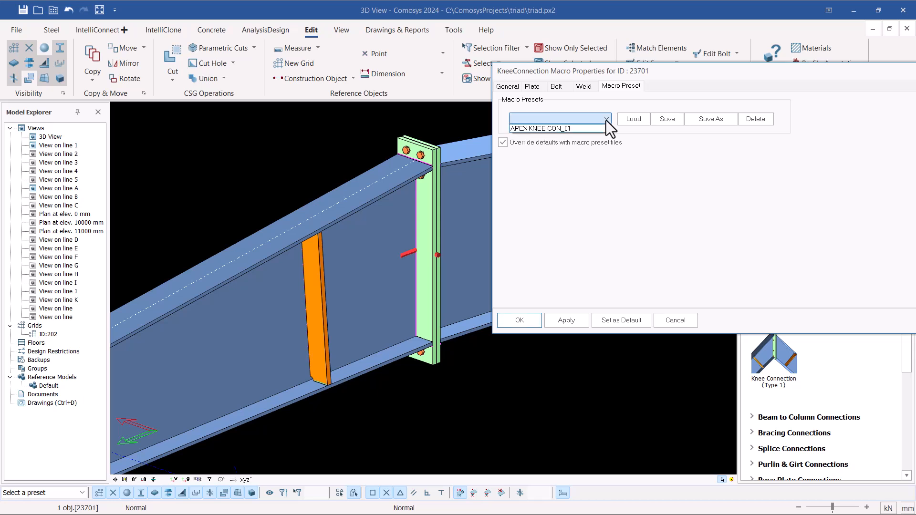
left_click(570, 129)
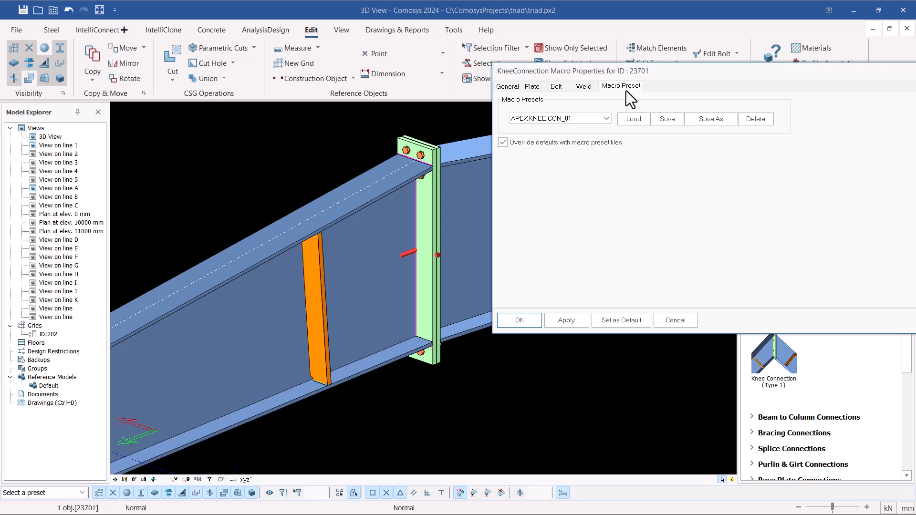
left_click(571, 118)
left_click(630, 120)
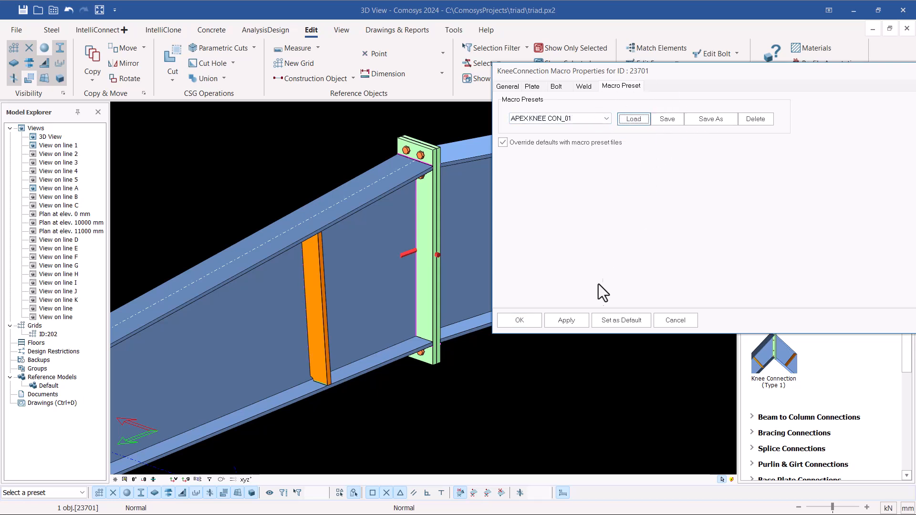
left_click(567, 321)
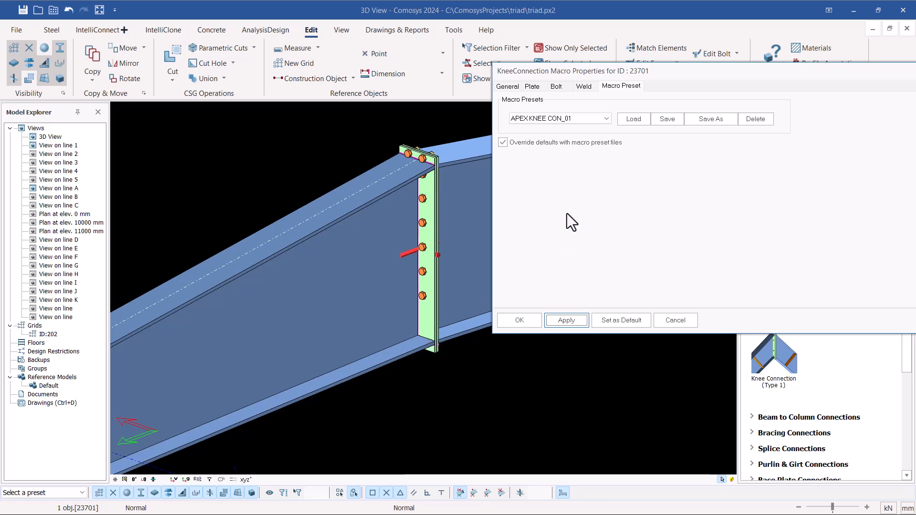
Set the knee connection's bolt spacing between the flanges to 6*95, apply it, and return to its macro preset settings
left_click(556, 87)
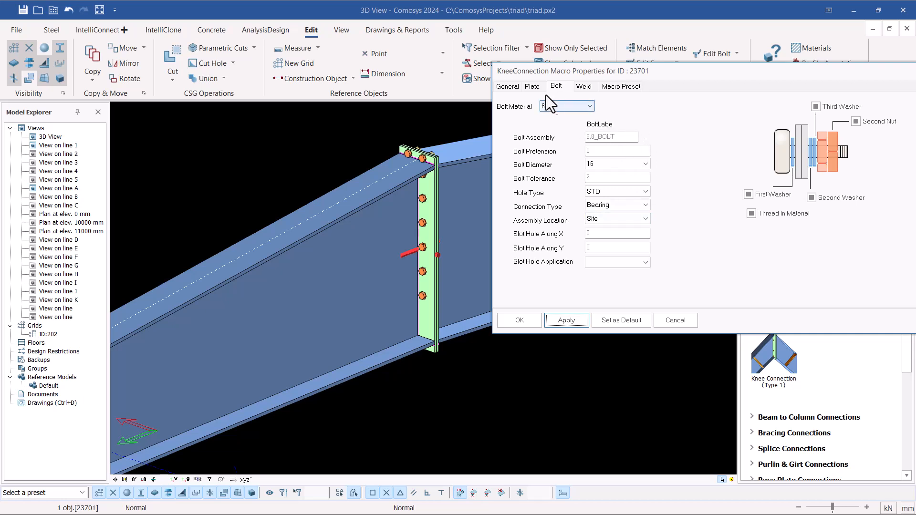
left_click(503, 88)
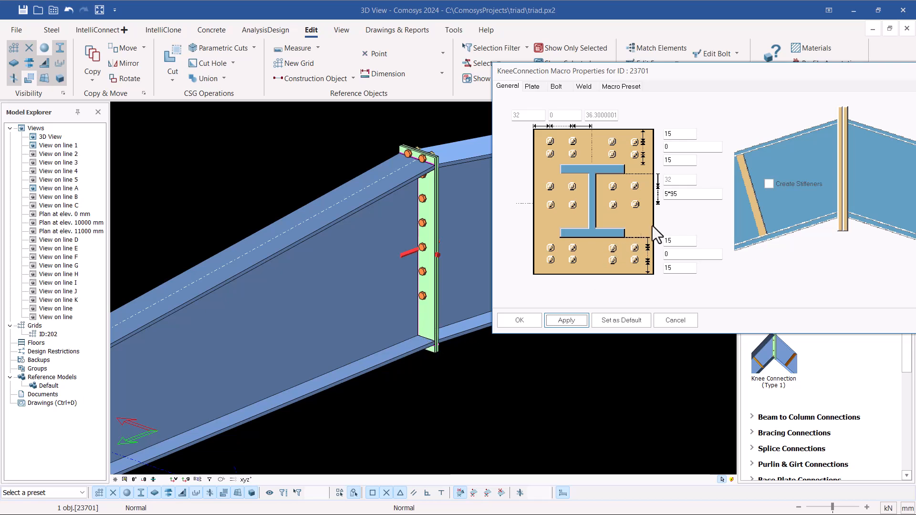
left_click(667, 195)
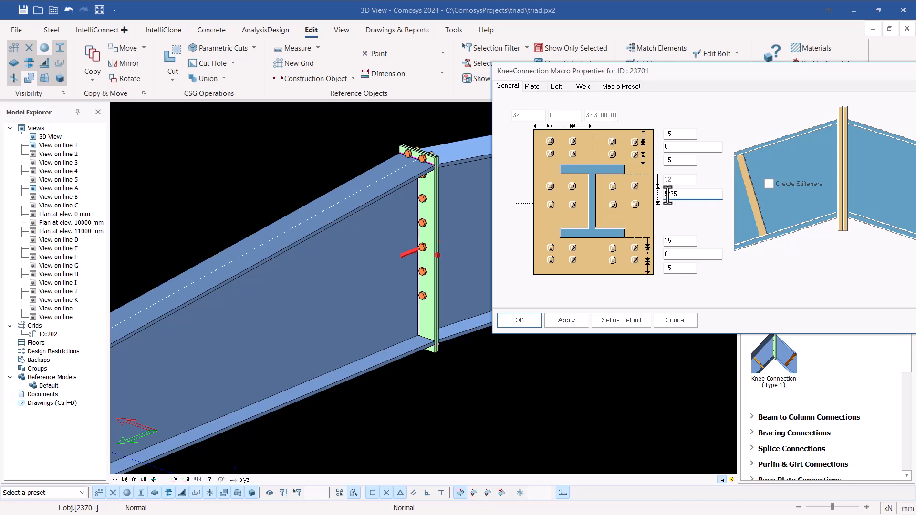
key("BackSpace")
left_click(571, 320)
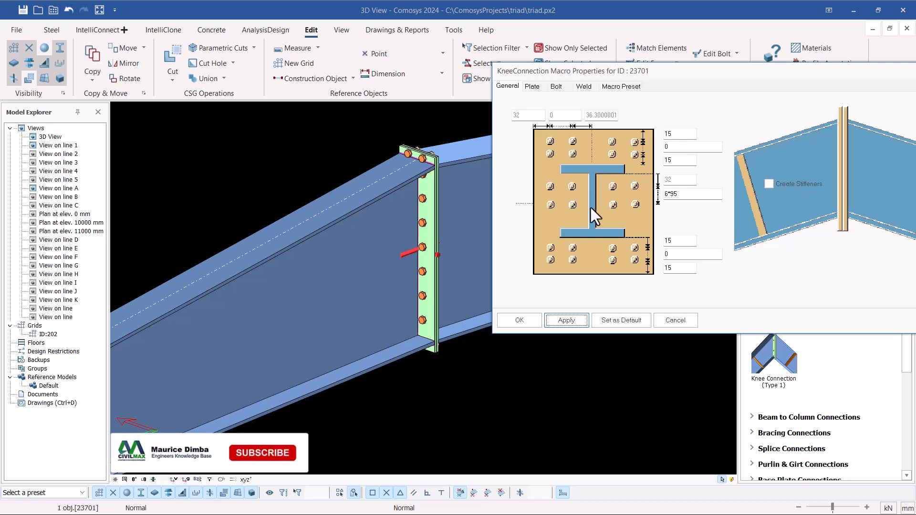
left_click(623, 87)
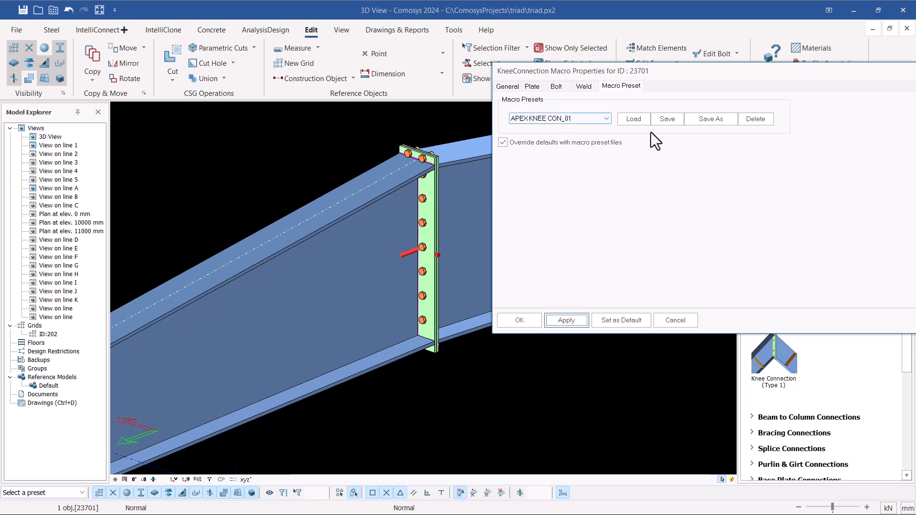
Save the revised knee connection settings to the APEX KNEE CON_01 preset, reload and apply it, and close the properties
left_click(668, 120)
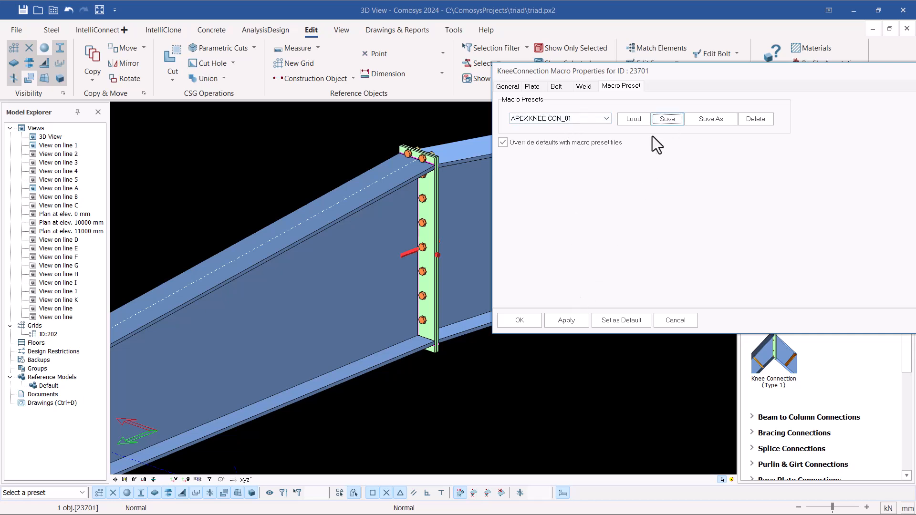
left_click(634, 120)
left_click(565, 323)
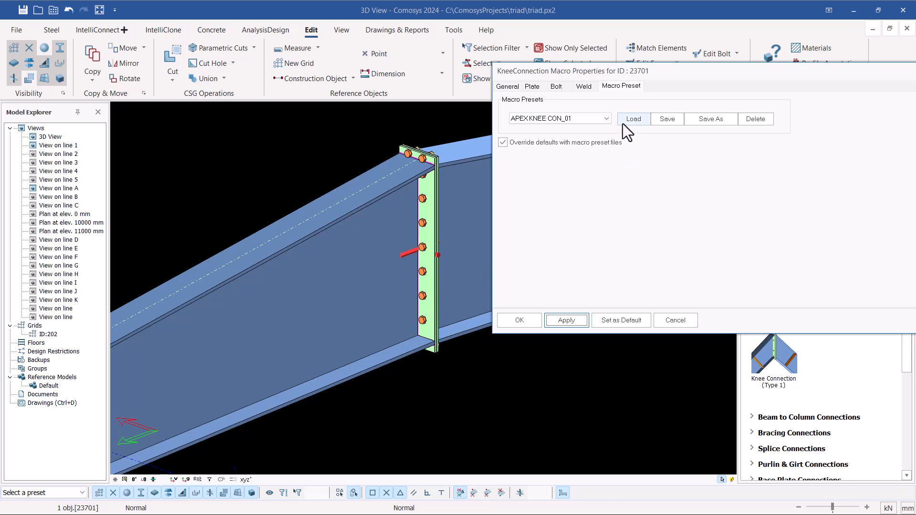
left_click(521, 321)
Inspect the ridge knee connection's end plates and bolts from both sides of the rafter
scroll(430, 241, "down", 3)
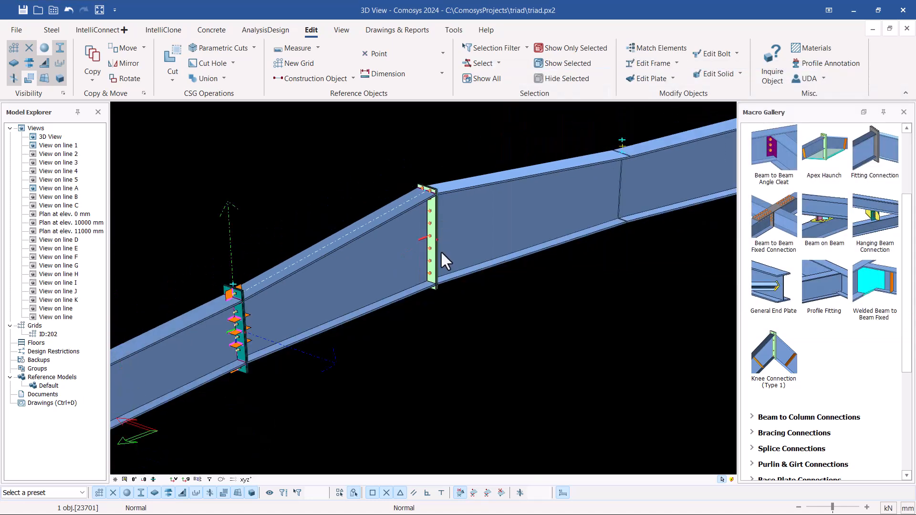
middle_click_drag(434, 247, 420, 286)
scroll(426, 290, "up", 9)
scroll(433, 306, "down", 5)
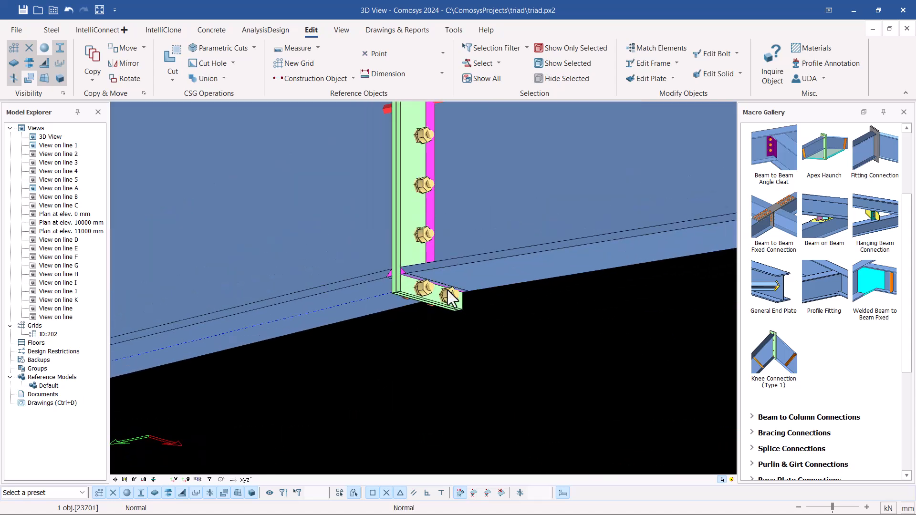
middle_click_drag(435, 218, 443, 256)
scroll(443, 256, "down", 4)
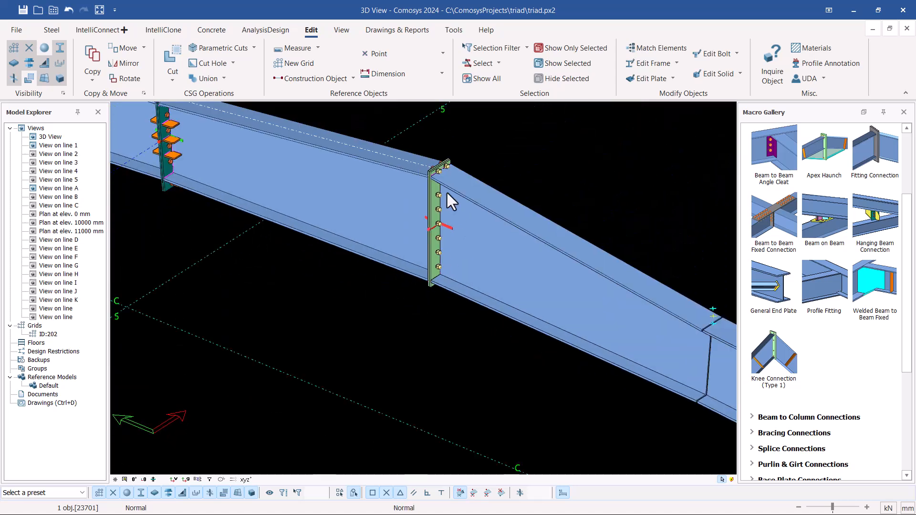
scroll(438, 190, "up", 3)
scroll(437, 190, "up", 3)
middle_click_drag(435, 208, 432, 234)
Review the connections along the rafter and the whole portal frame, ending at the ridge joint
scroll(487, 199, "down", 6)
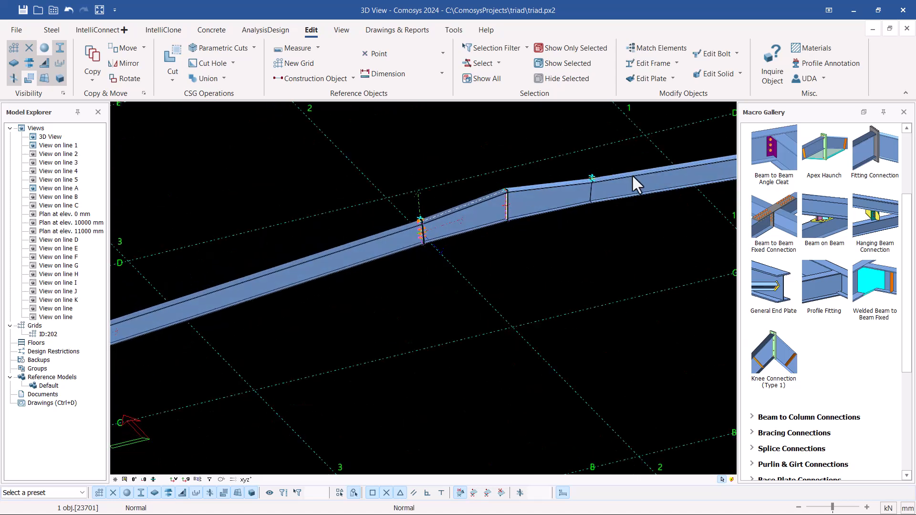
scroll(524, 191, "down", 3)
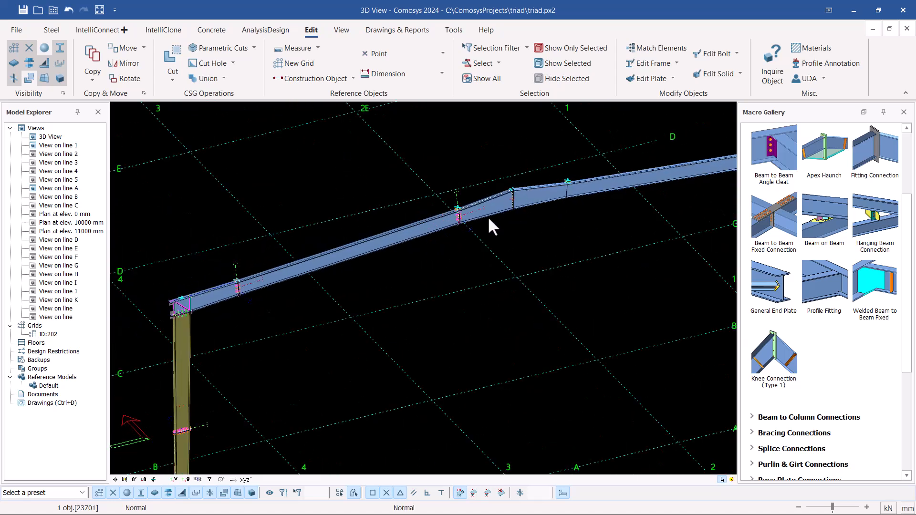
scroll(234, 279, "up", 3)
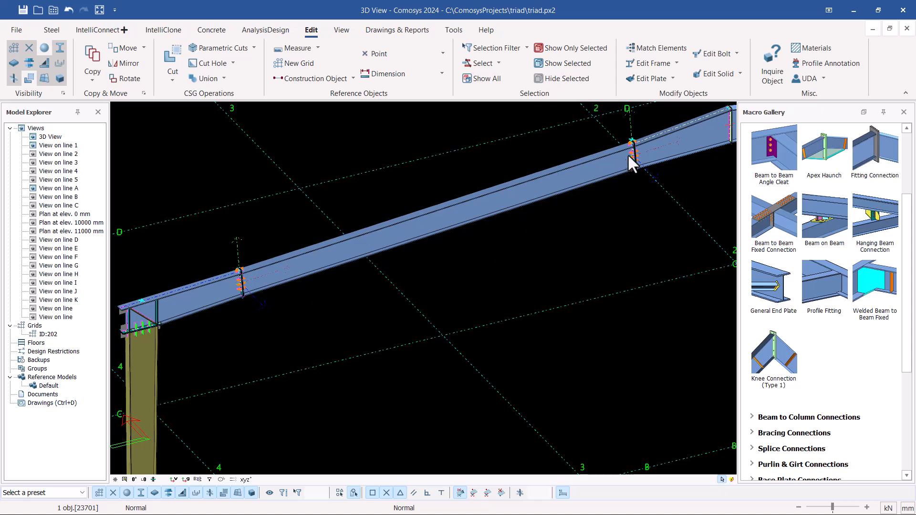
scroll(225, 334, "down", 5)
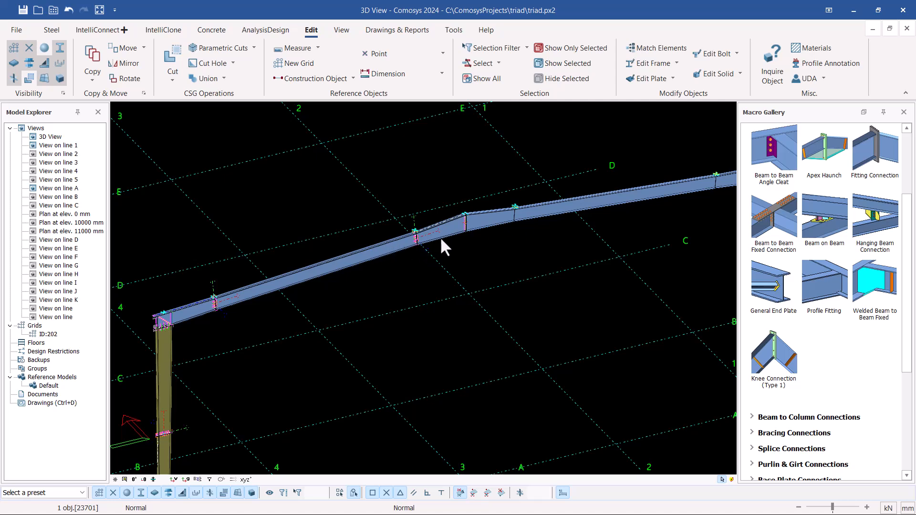
scroll(503, 227, "down", 2)
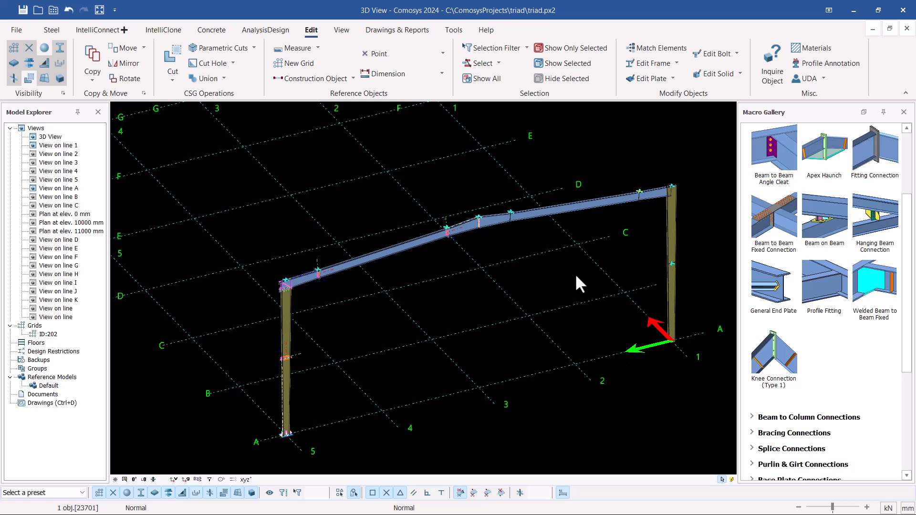
scroll(588, 277, "down", 1)
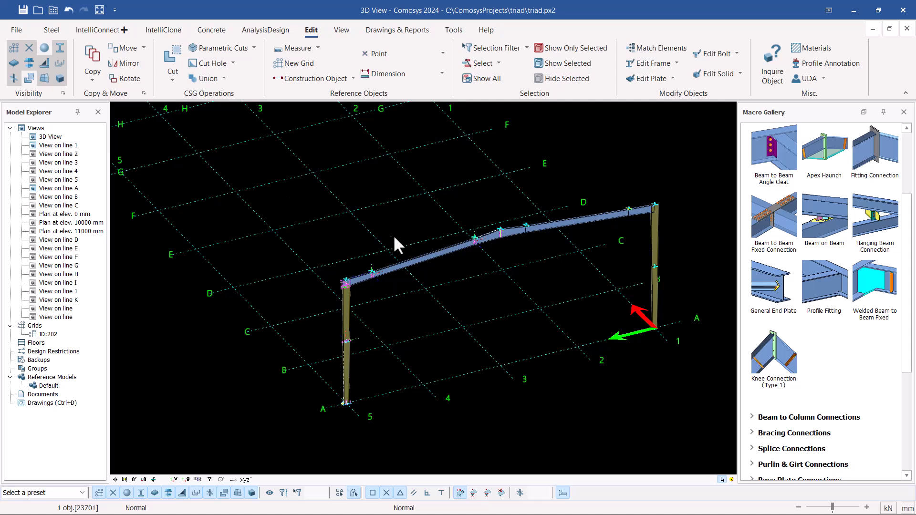
scroll(502, 250, "up", 8)
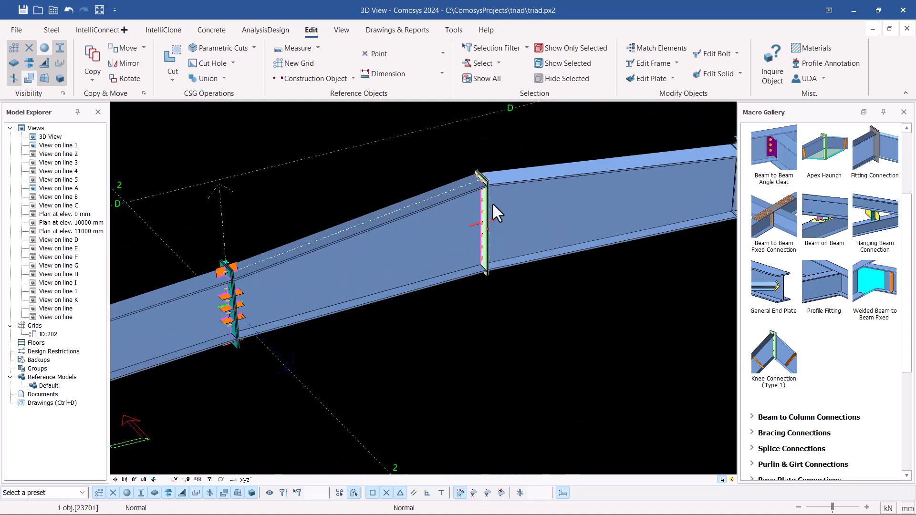